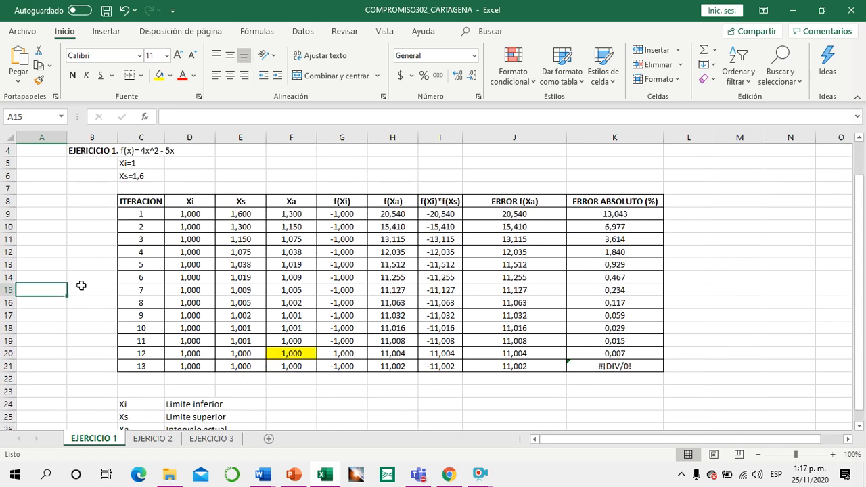
- Review the bisection table's heading row, covering the ITERACION, Xi, Xs and Xa columns of exercise 1
{"action": "scroll", "coordinate": [83, 282], "scroll_direction": "up", "scroll_amount": 1}
{"action": "left_click", "coordinate": [138, 238]}
{"action": "left_click_drag", "start_coordinate": [138, 238], "coordinate": [605, 239]}
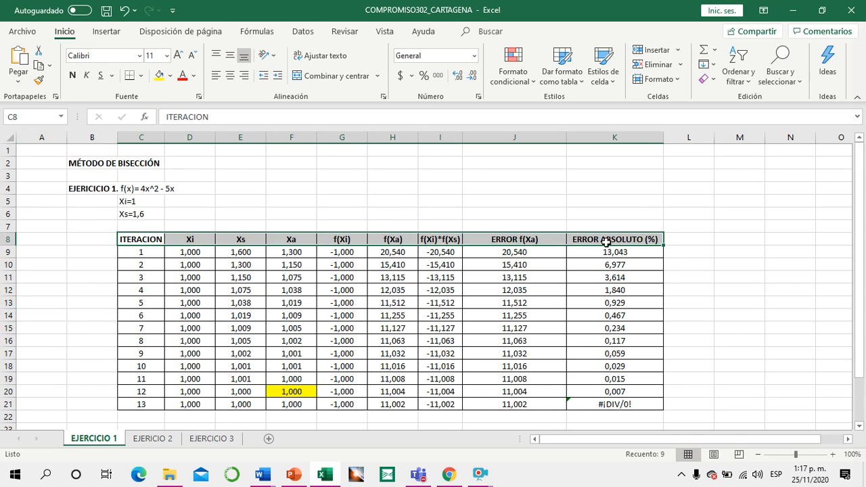
{"action": "left_click", "coordinate": [127, 238]}
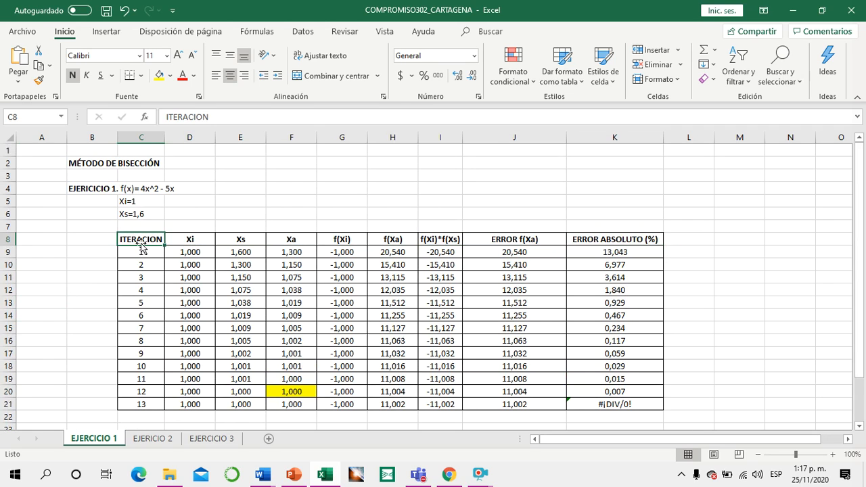
{"action": "mouse_move", "coordinate": [147, 238]}
{"action": "left_mouse_down"}
{"action": "mouse_move", "coordinate": [139, 381]}
{"action": "mouse_move", "coordinate": [148, 400]}
{"action": "mouse_move", "coordinate": [149, 275]}
{"action": "left_mouse_up"}
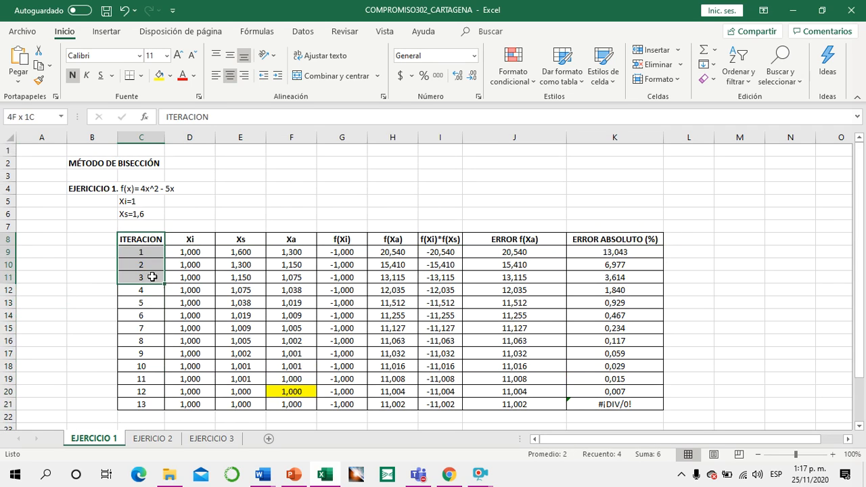
{"action": "left_click", "coordinate": [187, 239]}
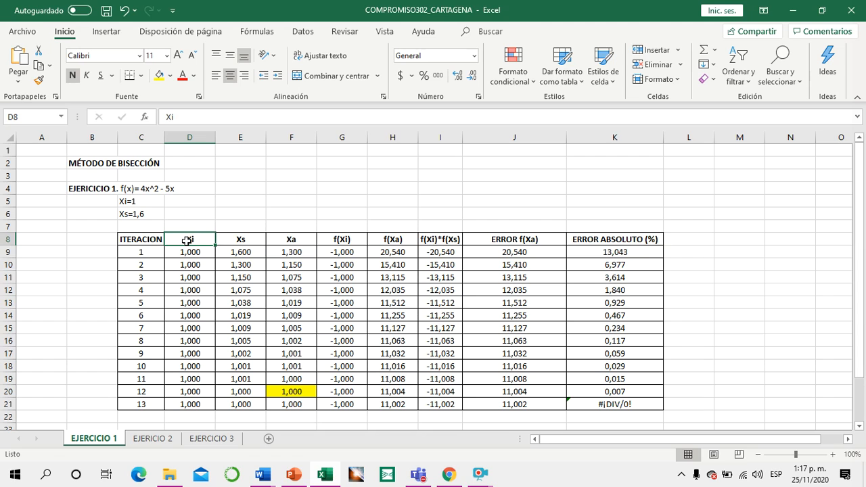
{"action": "left_click", "coordinate": [249, 239]}
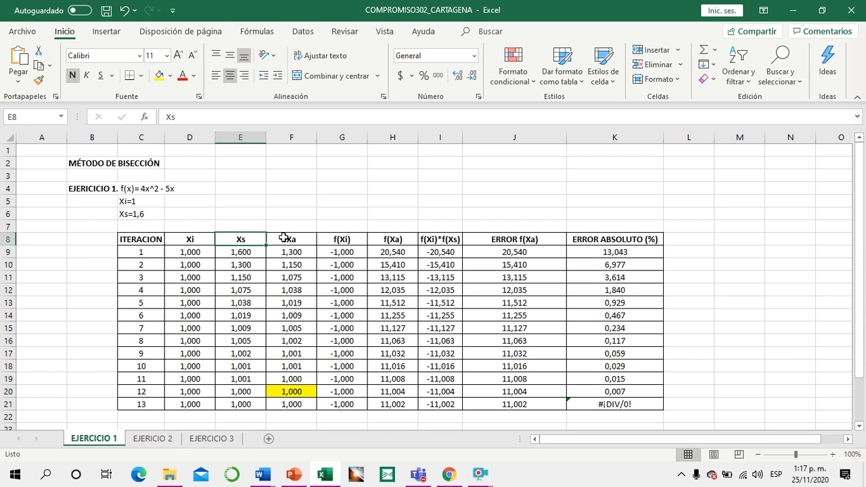
{"action": "left_click", "coordinate": [283, 237]}
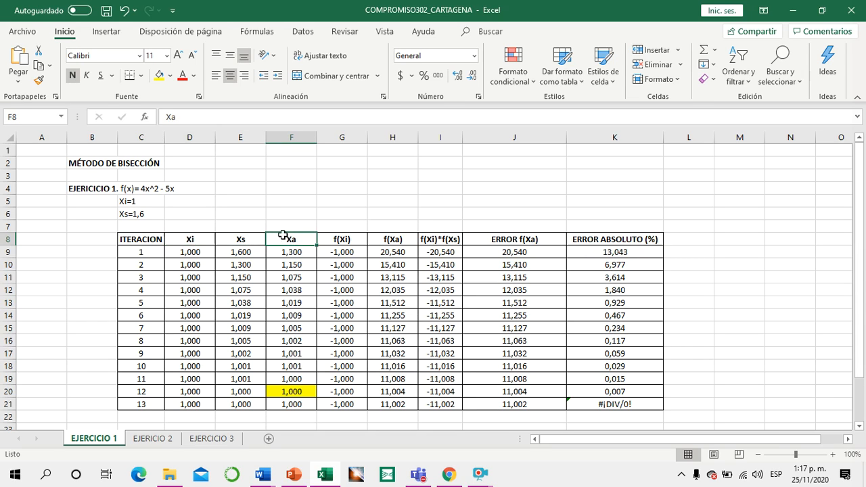
{"action": "scroll", "coordinate": [291, 241], "scroll_direction": "down", "scroll_amount": 1}
{"action": "scroll", "coordinate": [379, 257], "scroll_direction": "up", "scroll_amount": 1}
- Examine the f(Xi), f(Xa) and f(Xi)*f(Xs) column headings and the columns they depend on
{"action": "left_click", "coordinate": [338, 238]}
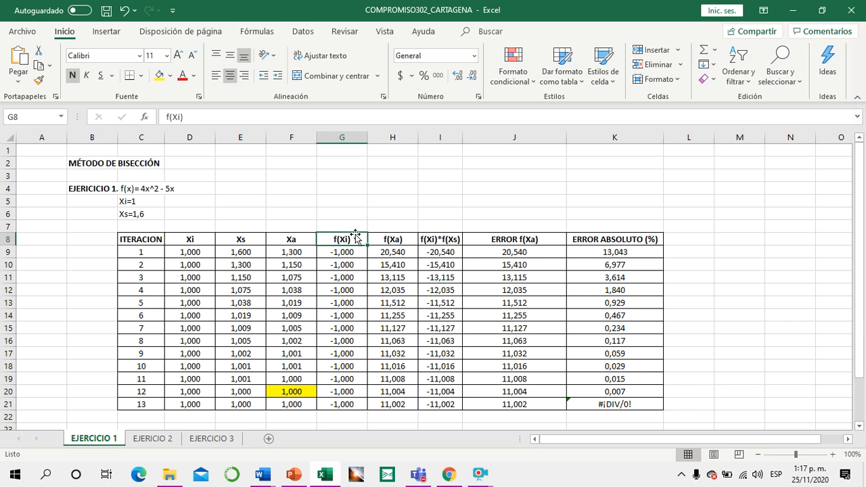
{"action": "left_click", "coordinate": [177, 238]}
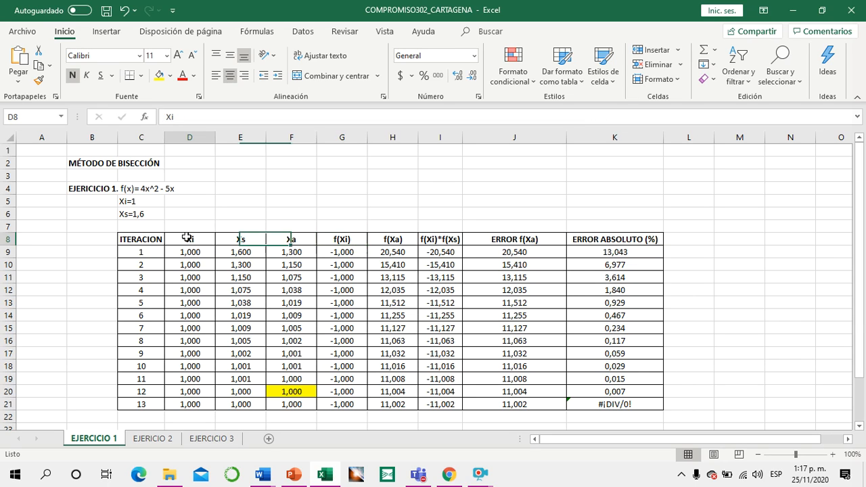
{"action": "left_click", "coordinate": [394, 239]}
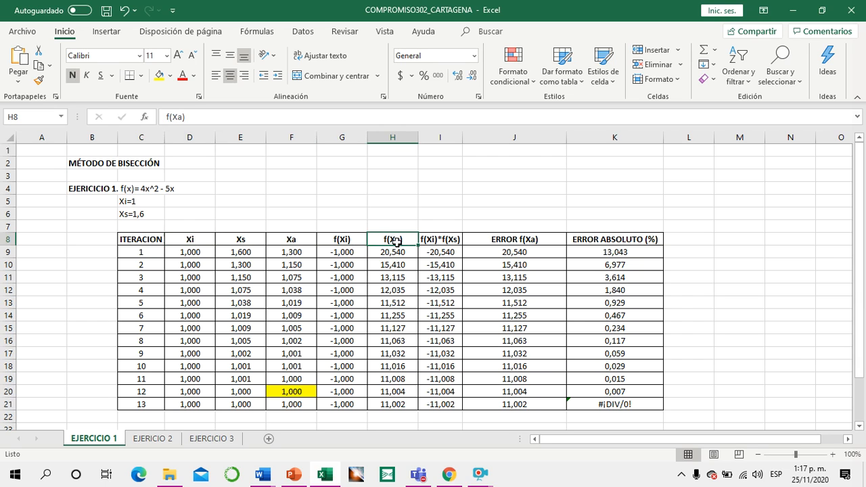
{"action": "left_click", "coordinate": [289, 238]}
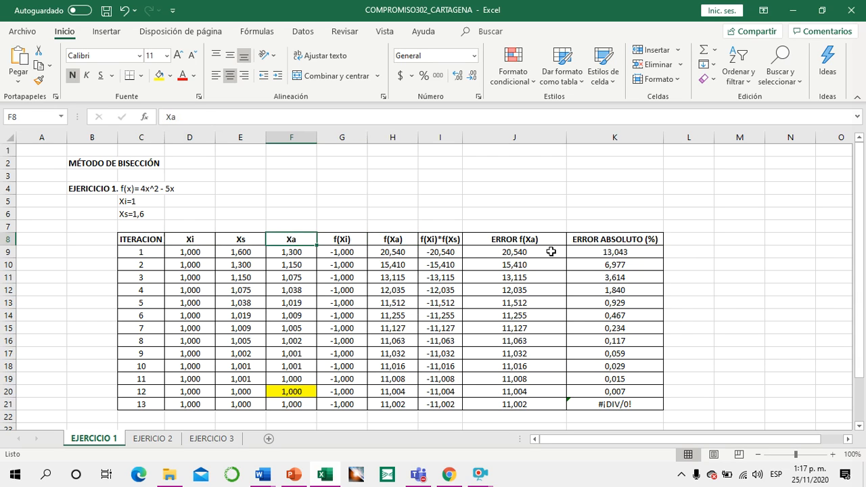
{"action": "left_click", "coordinate": [435, 241]}
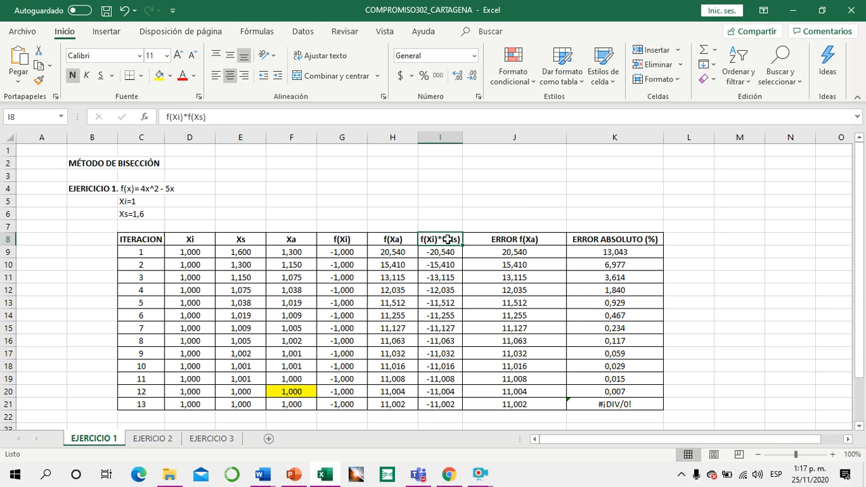
{"action": "left_click", "coordinate": [352, 241]}
{"action": "left_click", "coordinate": [407, 239]}
{"action": "left_click", "coordinate": [351, 240]}
{"action": "left_click", "coordinate": [410, 238]}
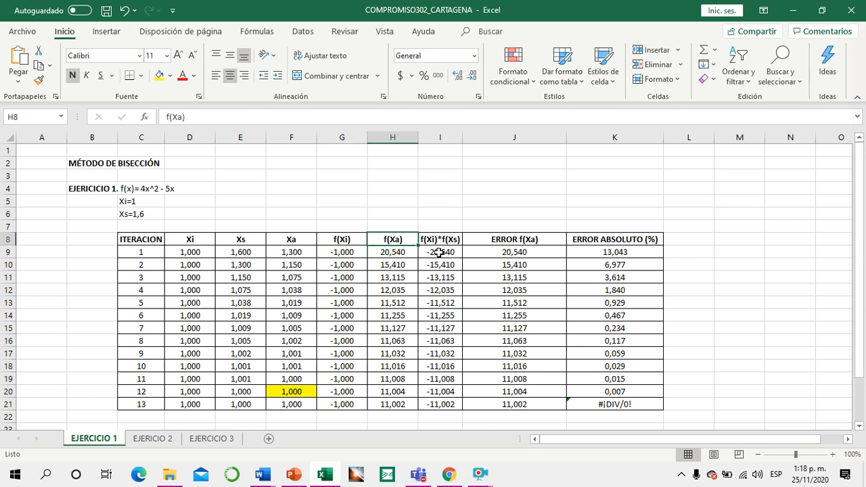
- Examine the ERROR f(Xa) and ERROR ABSOLUTO (%) column headings of the bisection table
{"action": "left_click", "coordinate": [502, 241]}
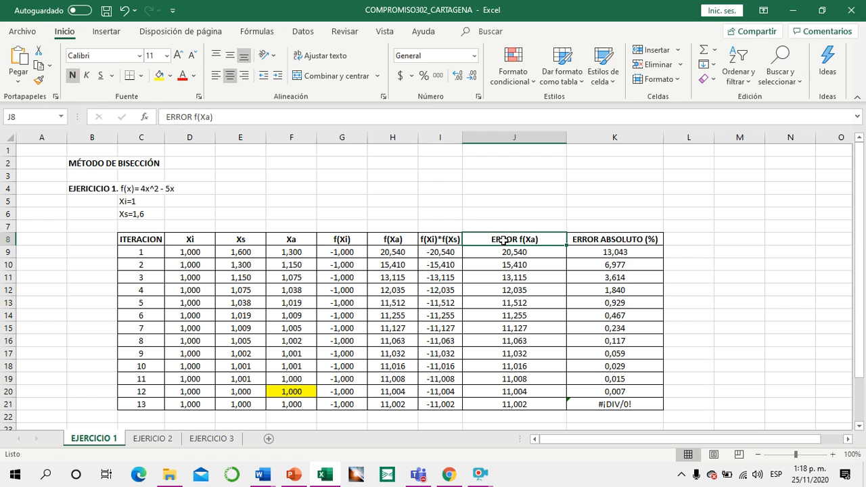
{"action": "left_click", "coordinate": [395, 239]}
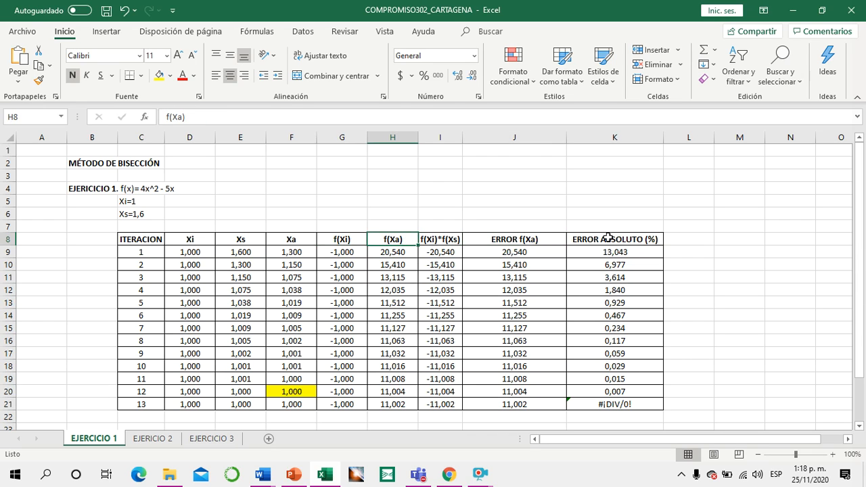
{"action": "left_click", "coordinate": [608, 238]}
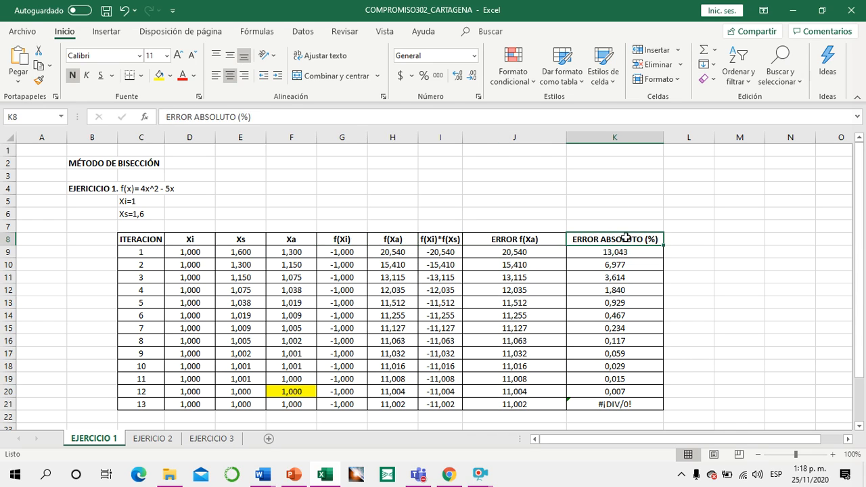
{"action": "scroll", "coordinate": [347, 255], "scroll_direction": "down", "scroll_amount": 1}
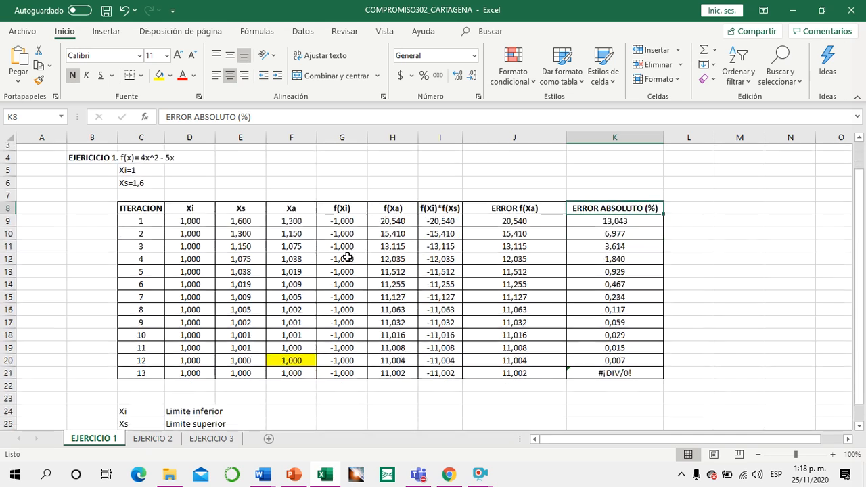
{"action": "scroll", "coordinate": [347, 256], "scroll_direction": "up", "scroll_amount": 1}
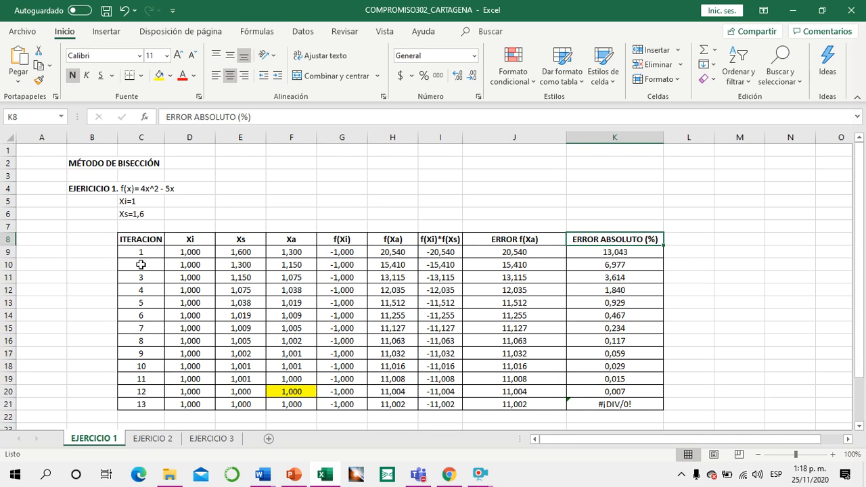
- Check the given Xi and Xs limits against the first iteration's row and inspect its Xa midpoint formula
{"action": "left_click", "coordinate": [149, 203]}
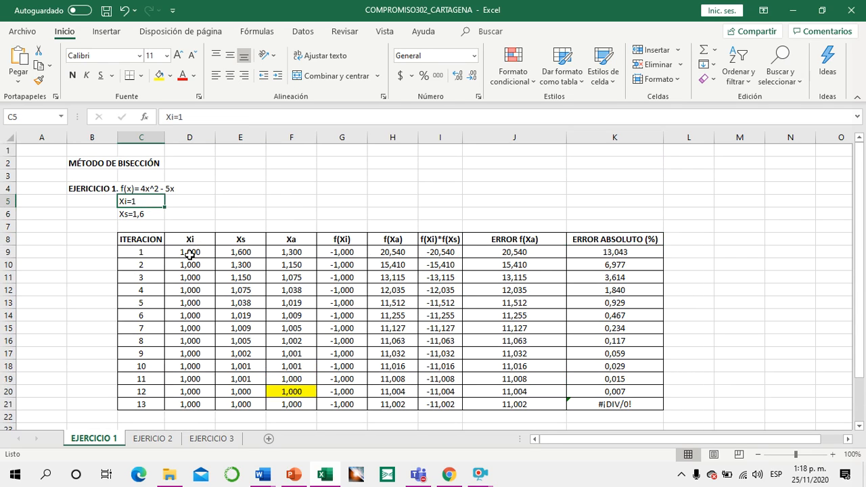
{"action": "left_click", "coordinate": [193, 253]}
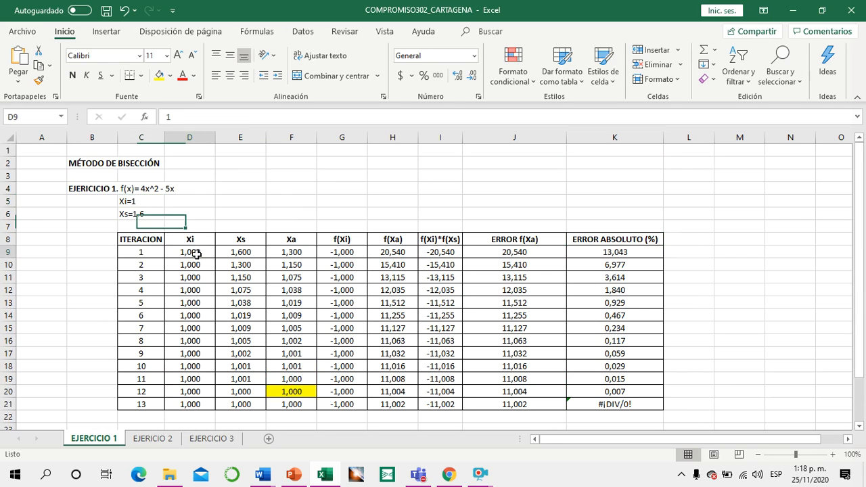
{"action": "left_click", "coordinate": [250, 254]}
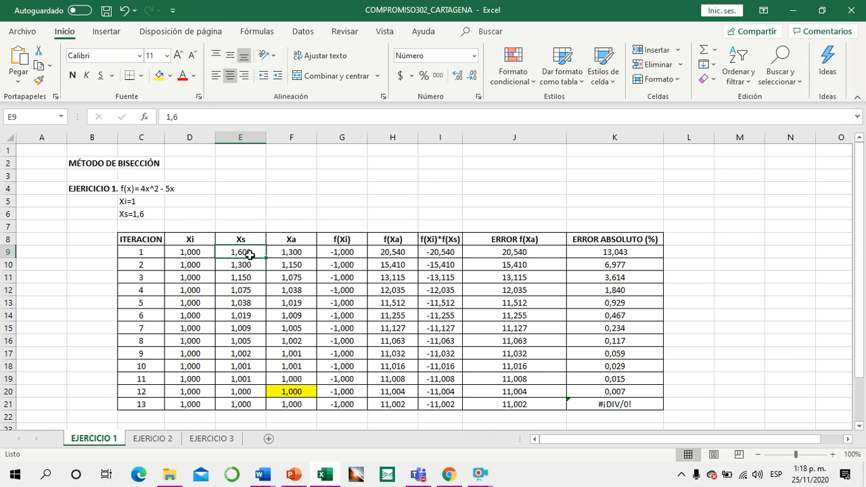
{"action": "left_click", "coordinate": [294, 251]}
{"action": "double_click", "coordinate": [304, 251]}
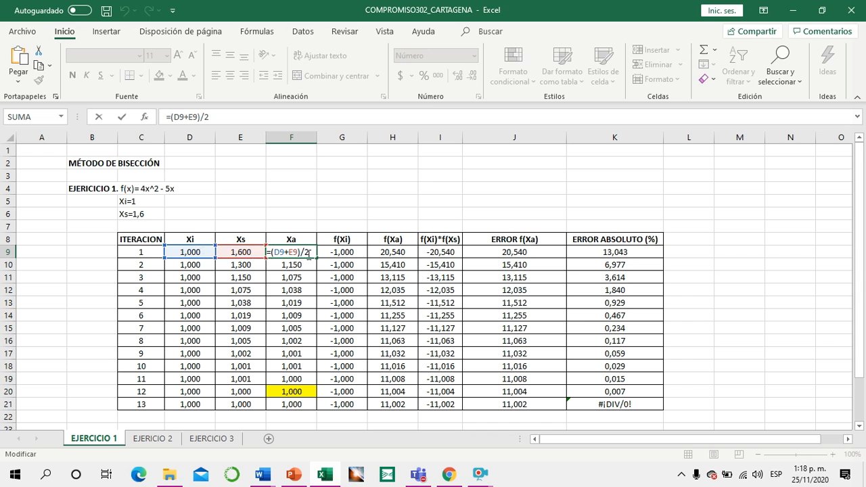
{"action": "key", "text": "Return"}
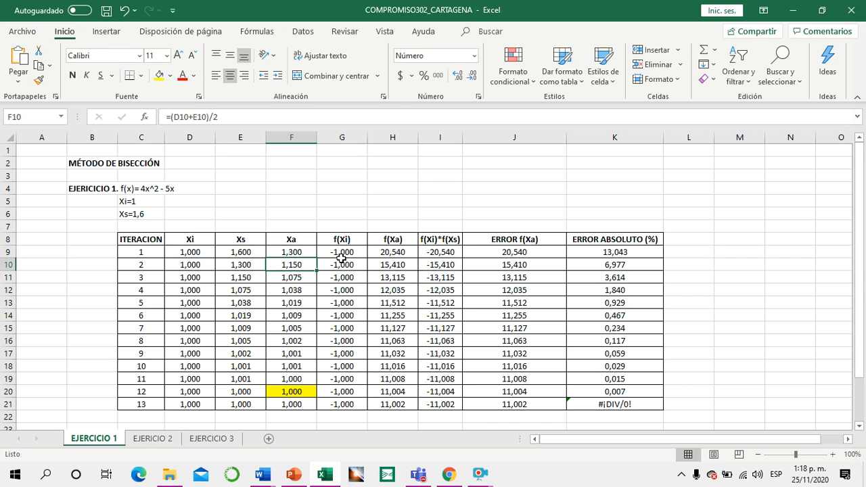
- Inspect the f(Xi) formula in the first iteration, highlighting its references to the Xi cell
{"action": "left_click", "coordinate": [346, 251]}
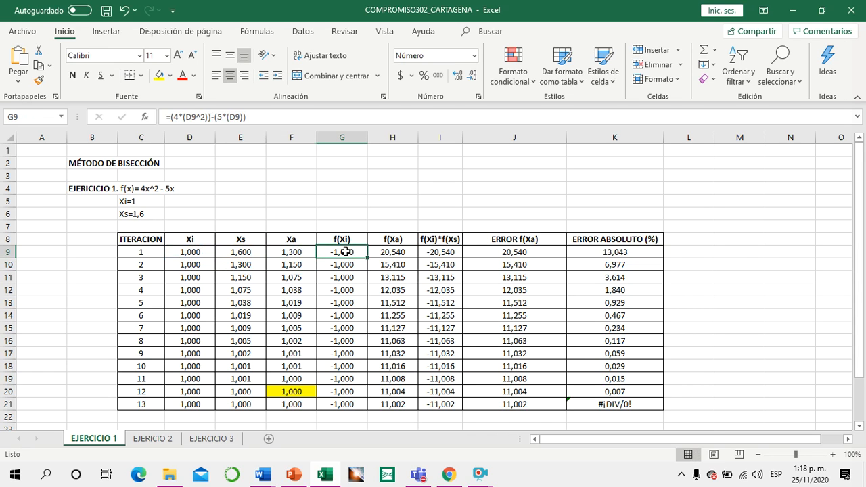
{"action": "left_click", "coordinate": [382, 253]}
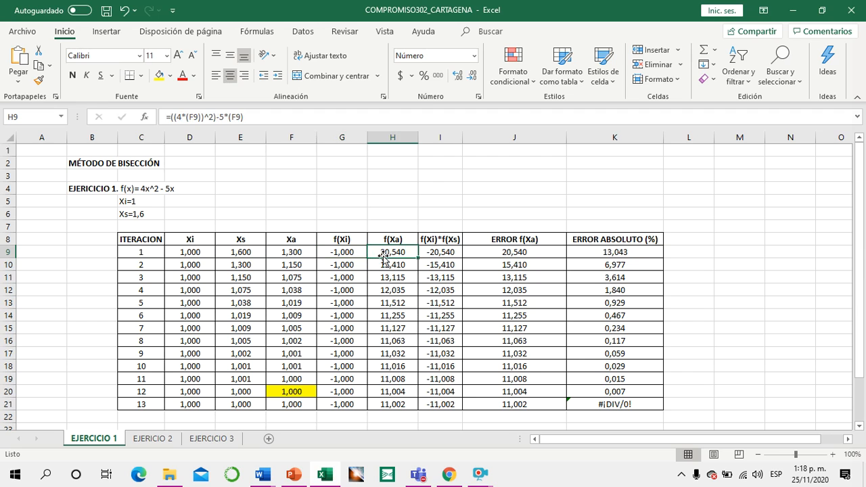
{"action": "left_click", "coordinate": [348, 251]}
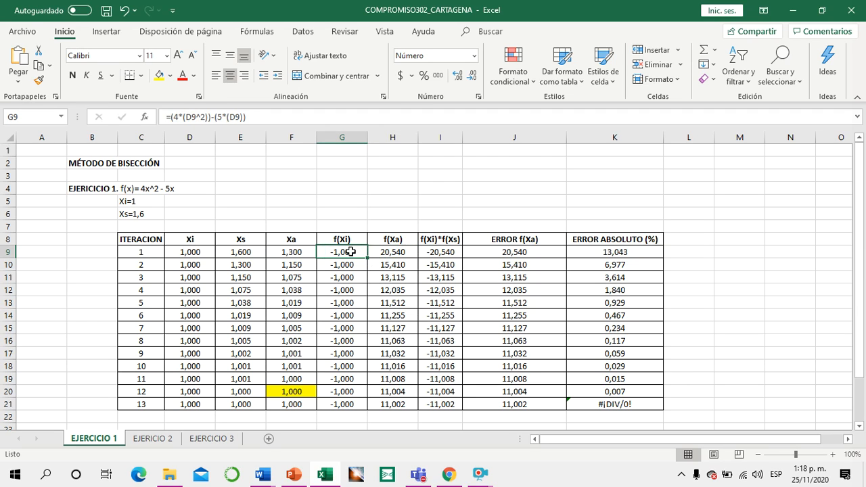
{"action": "double_click", "coordinate": [346, 251]}
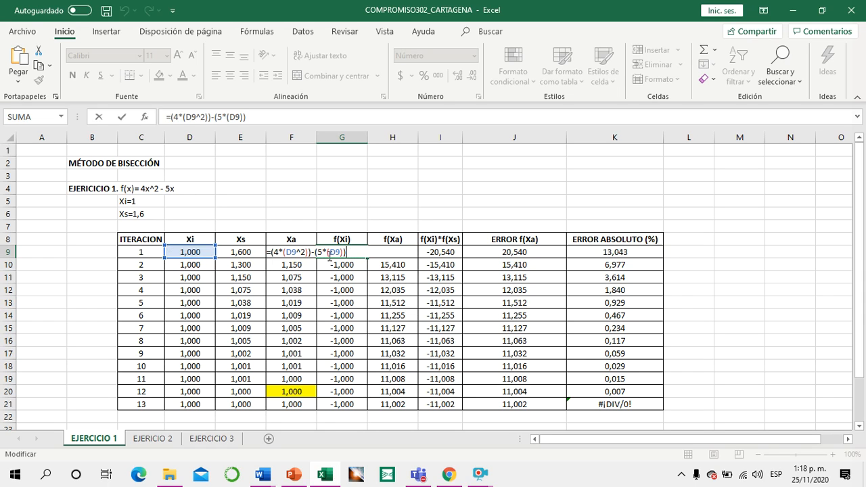
{"action": "left_click_drag", "start_coordinate": [287, 253], "coordinate": [296, 254]}
{"action": "left_click_drag", "start_coordinate": [329, 253], "coordinate": [339, 253]}
{"action": "key", "text": "Return"}
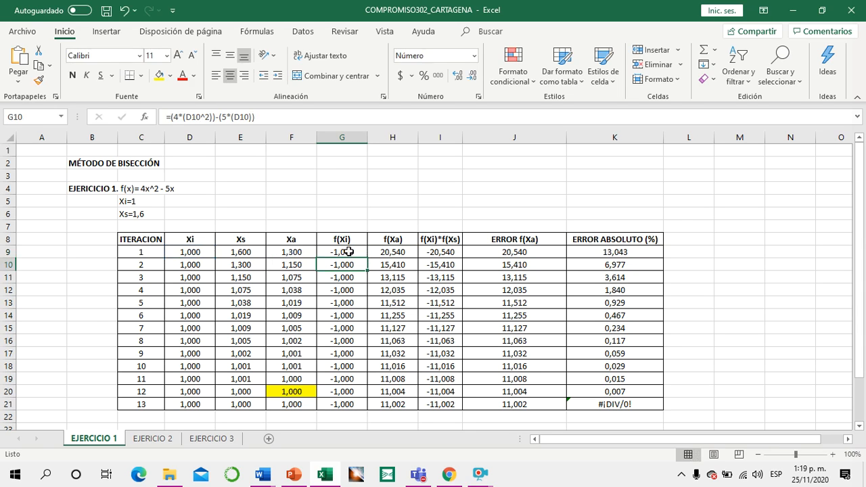
- Inspect the first iteration's f(Xa) and ERROR f(Xa) formulas, including their references to the Xa cell
{"action": "double_click", "coordinate": [398, 251]}
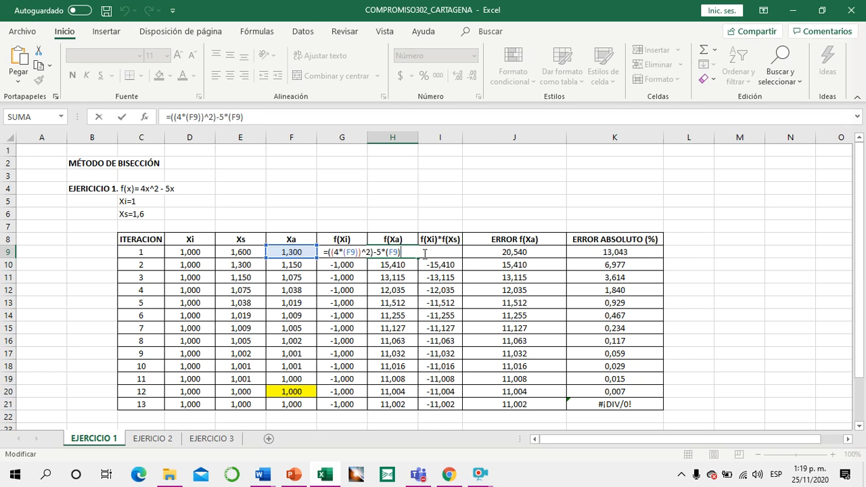
{"action": "key", "text": "Return"}
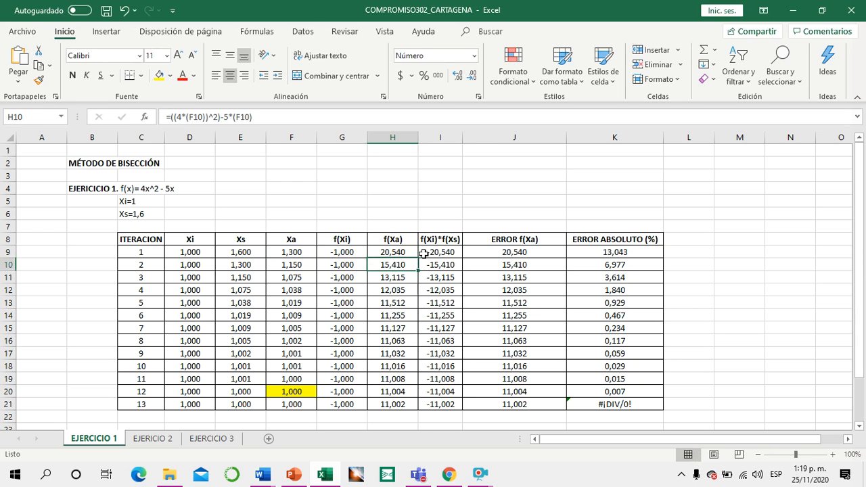
{"action": "double_click", "coordinate": [514, 253]}
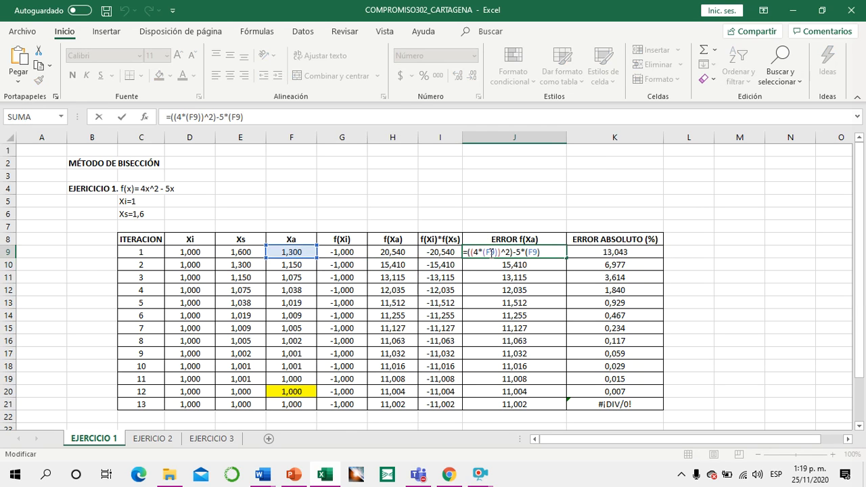
{"action": "left_click_drag", "start_coordinate": [553, 252], "coordinate": [465, 252]}
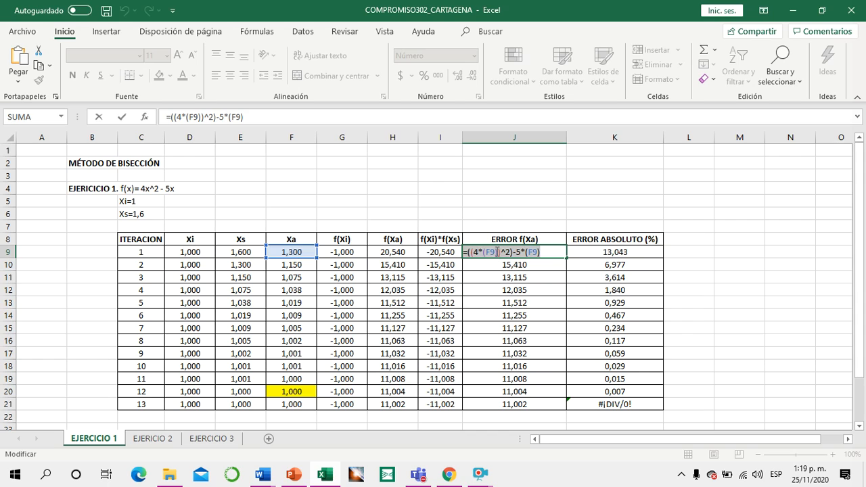
{"action": "left_click", "coordinate": [495, 251]}
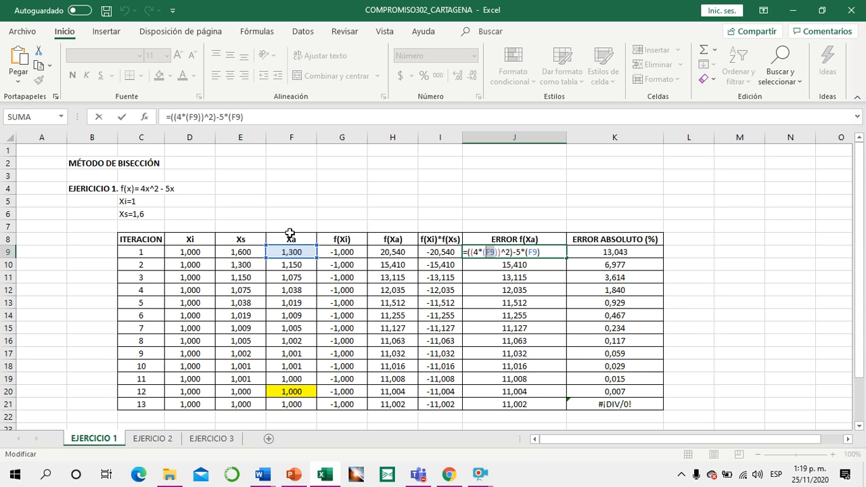
{"action": "left_click", "coordinate": [546, 253]}
{"action": "key", "text": "Return"}
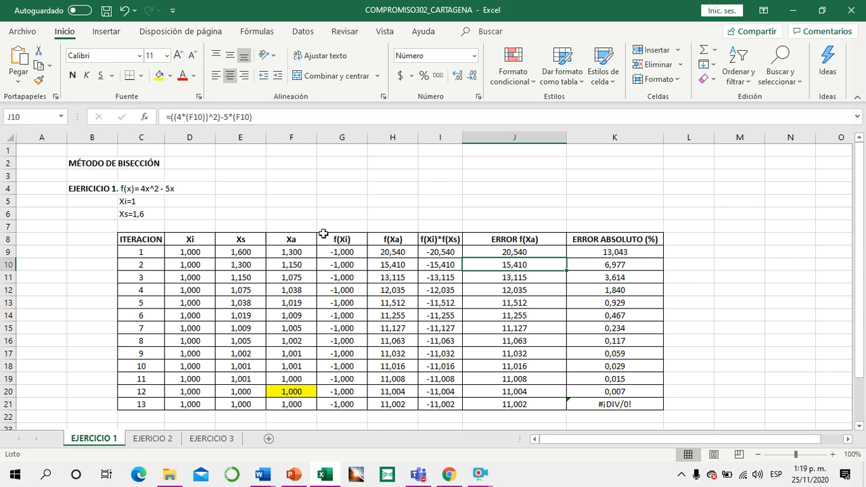
- Inspect the first iteration's ERROR ABSOLUTO (%) formula and its references to the first two Xa cells
{"action": "left_click", "coordinate": [592, 251]}
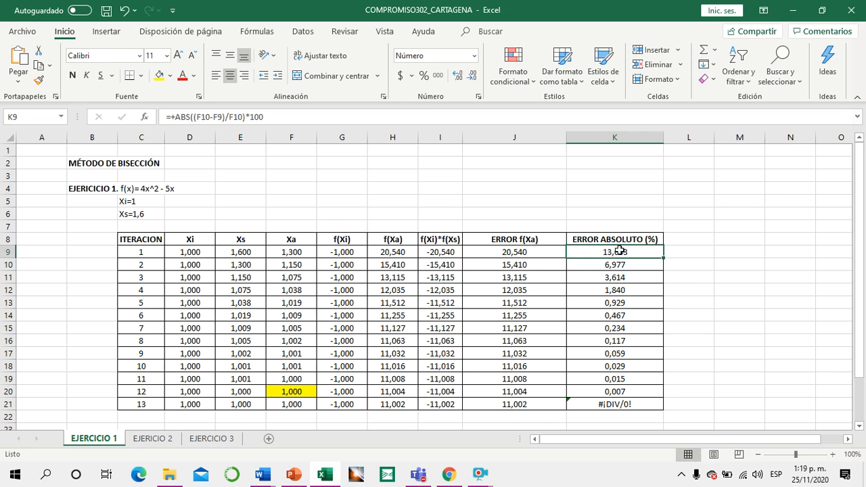
{"action": "double_click", "coordinate": [617, 251]}
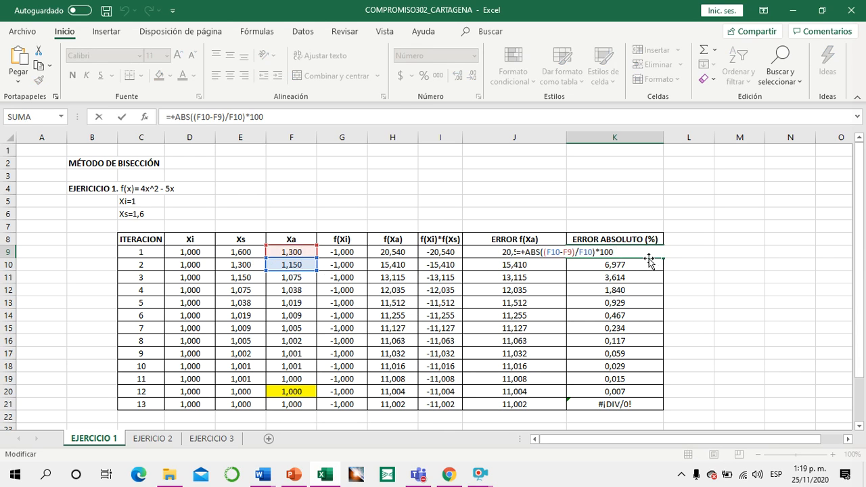
{"action": "key", "text": "Return"}
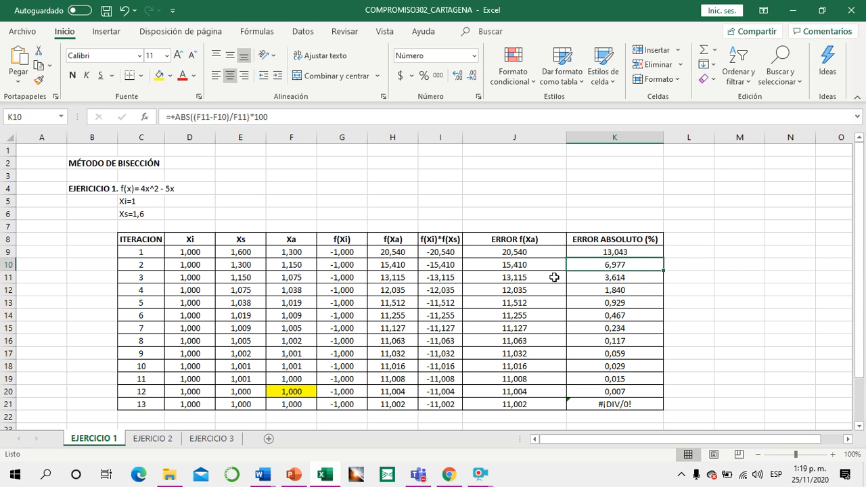
- Inspect the second iteration's conditional Xi and Xs formulas, including the first-iteration cells they reference
{"action": "left_click", "coordinate": [186, 267]}
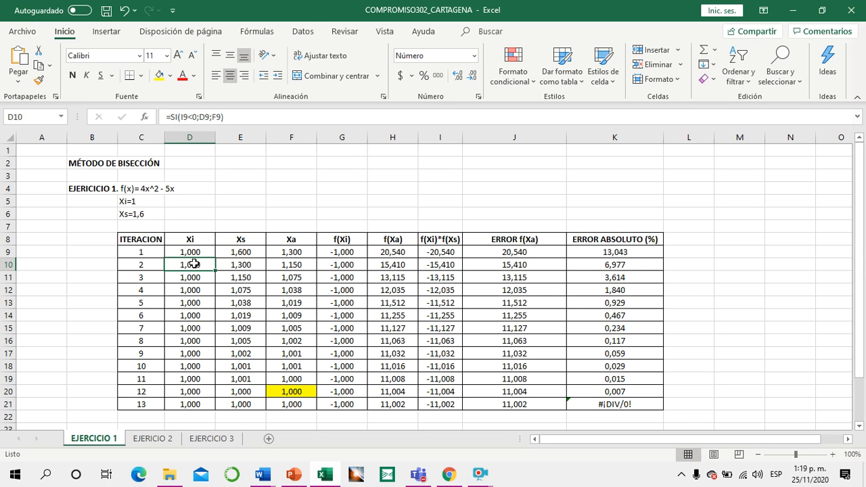
{"action": "double_click", "coordinate": [194, 264]}
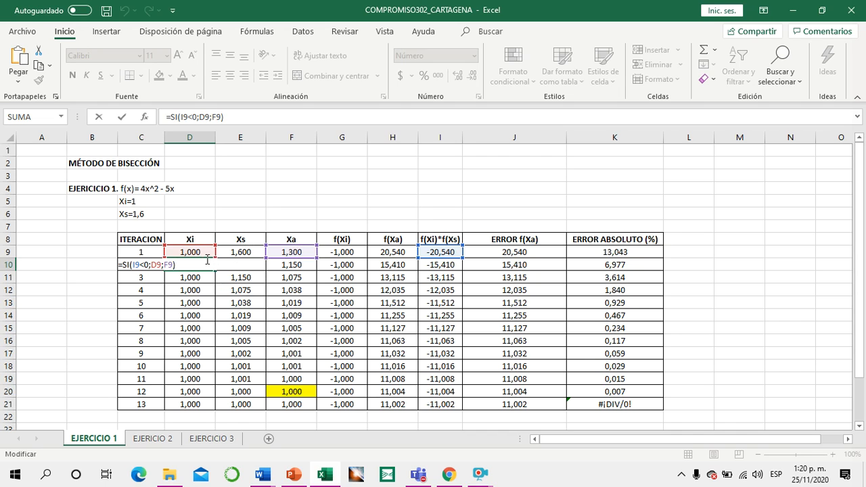
{"action": "key", "text": "Return"}
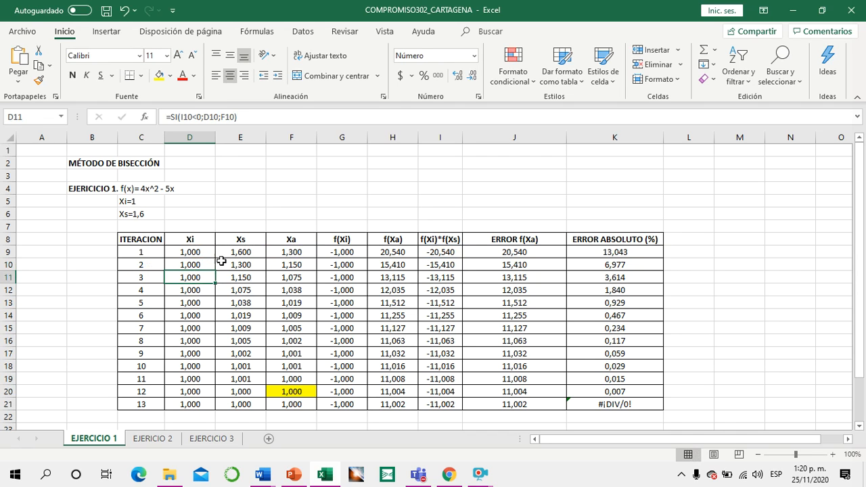
{"action": "double_click", "coordinate": [237, 266]}
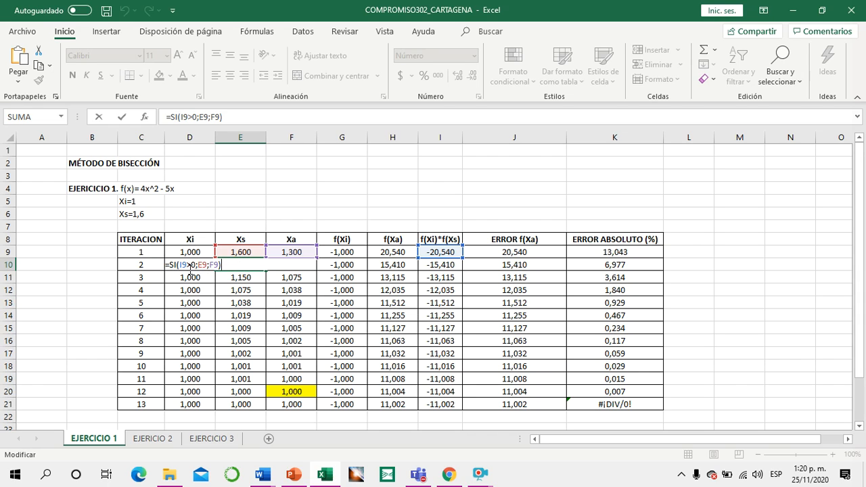
{"action": "left_click", "coordinate": [207, 264]}
{"action": "key", "text": "Return"}
- Trace the second iteration's Xi and Xs conditions back to the first iteration's f(Xi)*f(Xs), Xi, Xs and Xa cells
{"action": "left_click", "coordinate": [194, 264]}
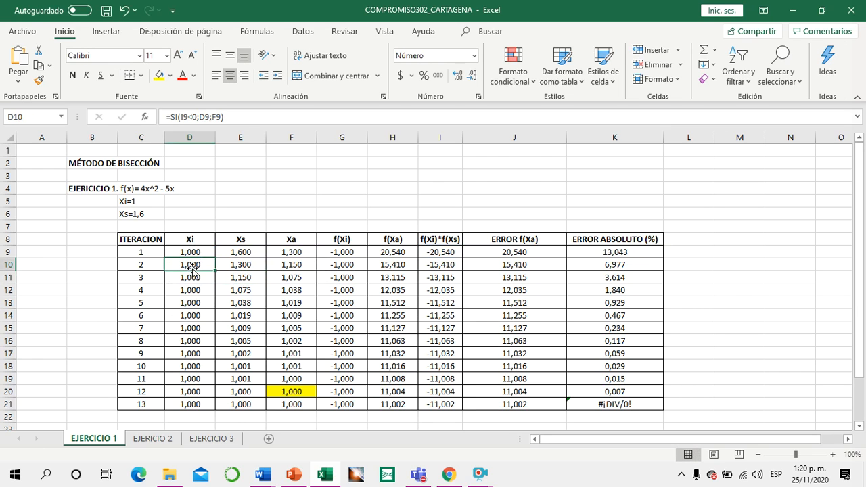
{"action": "left_click", "coordinate": [430, 250]}
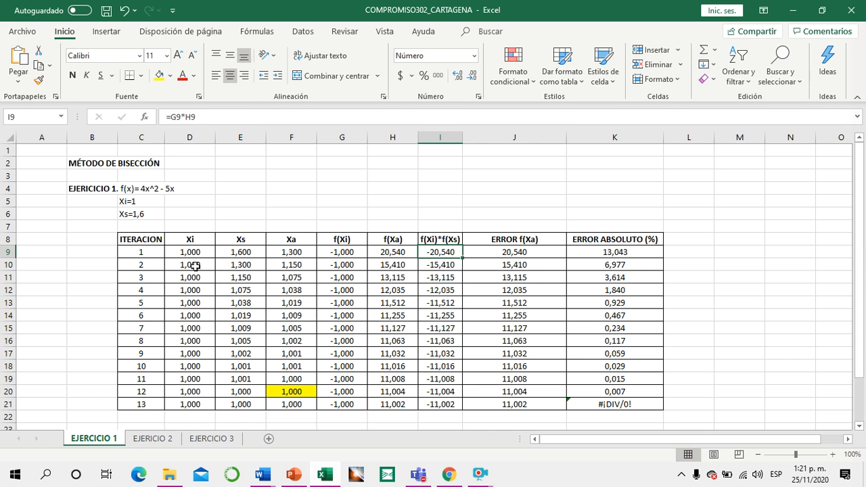
{"action": "left_click", "coordinate": [198, 262]}
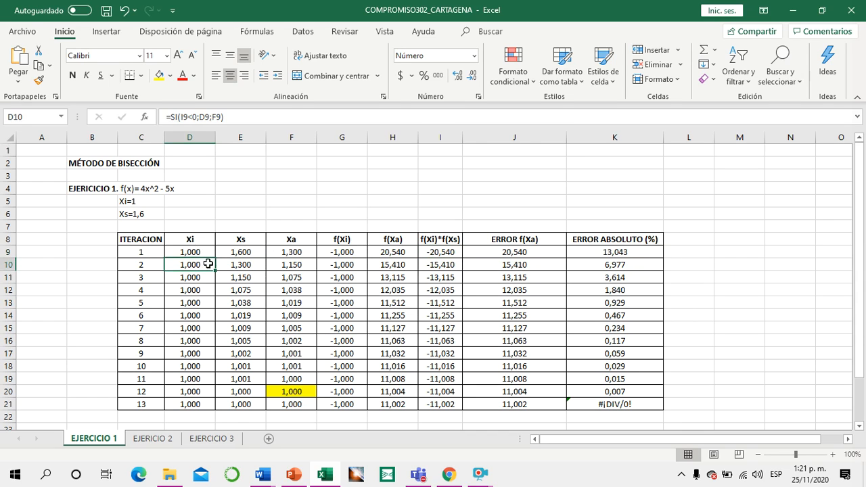
{"action": "left_click", "coordinate": [200, 251]}
{"action": "left_click", "coordinate": [251, 262]}
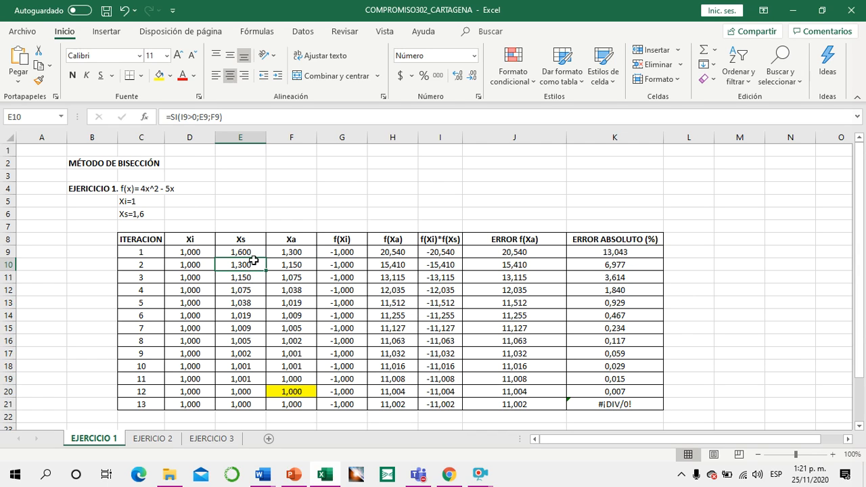
{"action": "left_click", "coordinate": [248, 250]}
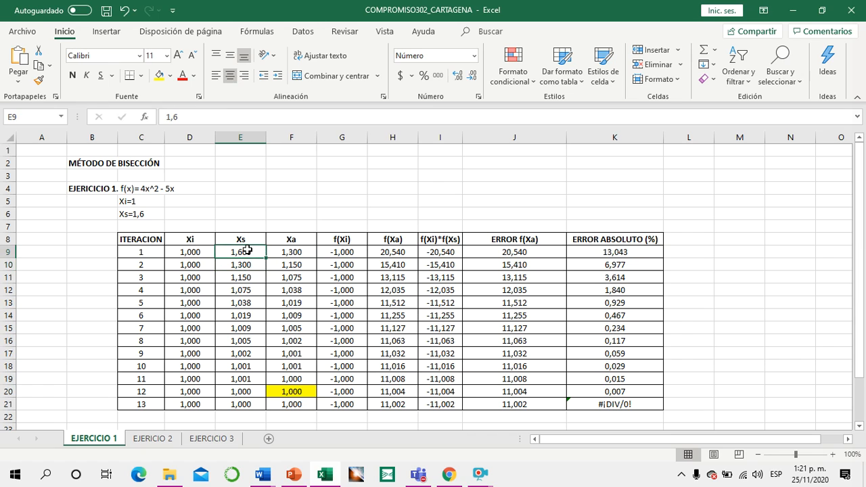
{"action": "left_click", "coordinate": [291, 254]}
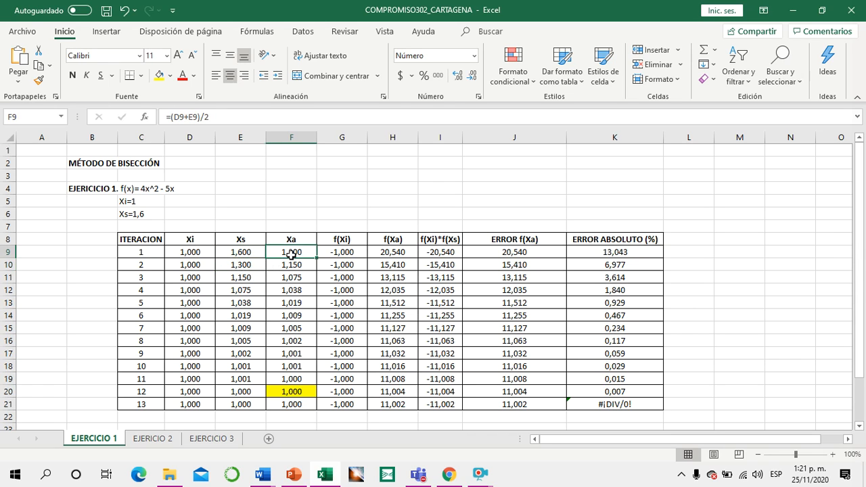
- Recheck the second iteration's Xs formula and inspect its Xa midpoint formula
{"action": "left_click", "coordinate": [249, 267]}
{"action": "double_click", "coordinate": [249, 268]}
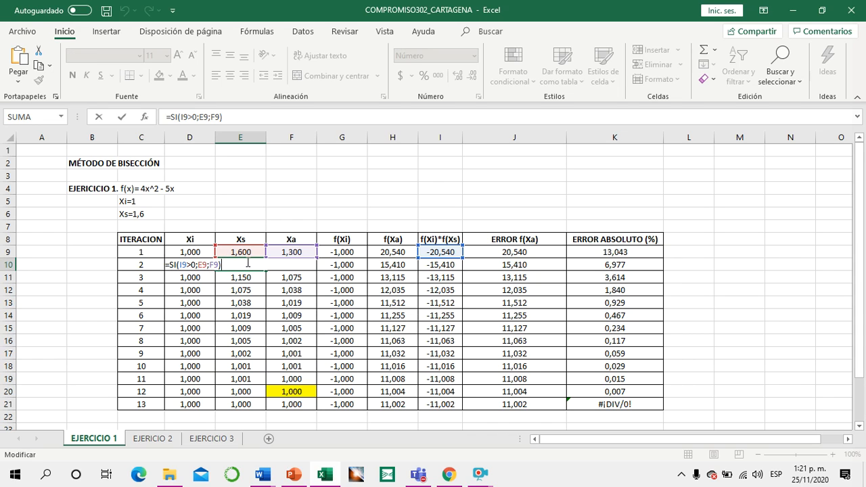
{"action": "key", "text": "Return"}
{"action": "left_click", "coordinate": [295, 263]}
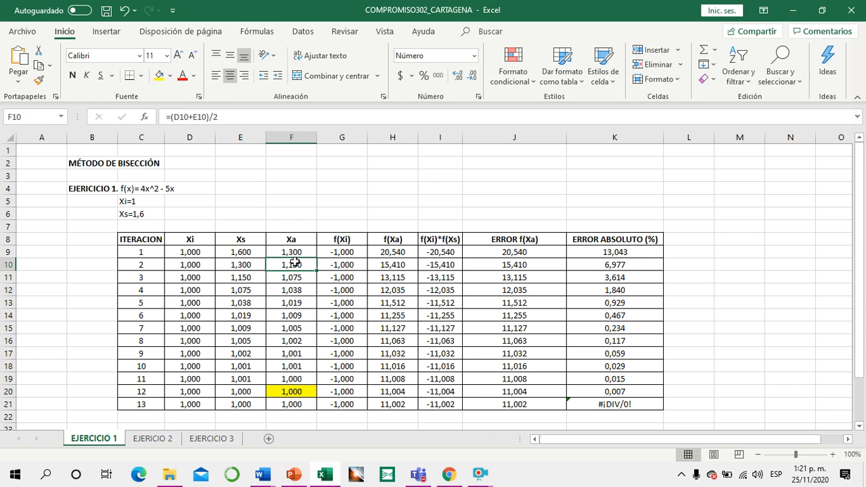
{"action": "double_click", "coordinate": [290, 262]}
{"action": "key", "text": "Return"}
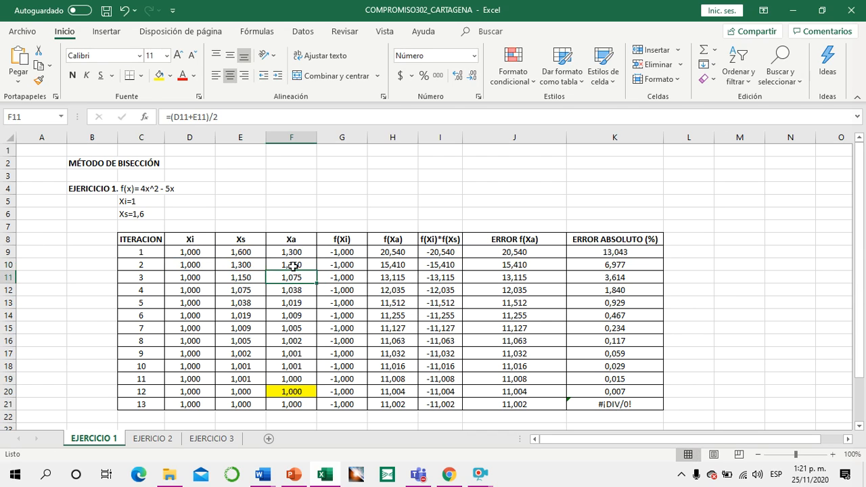
- Fill the first iteration's Xa and f(Xi) formulas down through iteration 13
{"action": "left_click", "coordinate": [298, 253]}
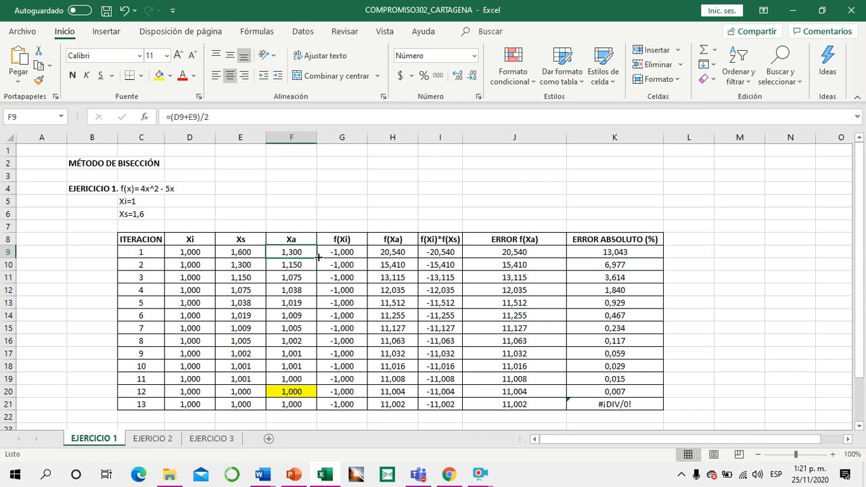
{"action": "left_click_drag", "start_coordinate": [318, 257], "coordinate": [318, 406]}
{"action": "left_click_drag", "start_coordinate": [348, 252], "coordinate": [348, 406]}
{"action": "left_click", "coordinate": [369, 260]}
{"action": "left_click", "coordinate": [364, 253]}
- Fill the first iteration's f(Xa), f(Xi)*f(Xs) and ERROR f(Xa) formulas down through iteration 13
{"action": "left_click", "coordinate": [399, 251]}
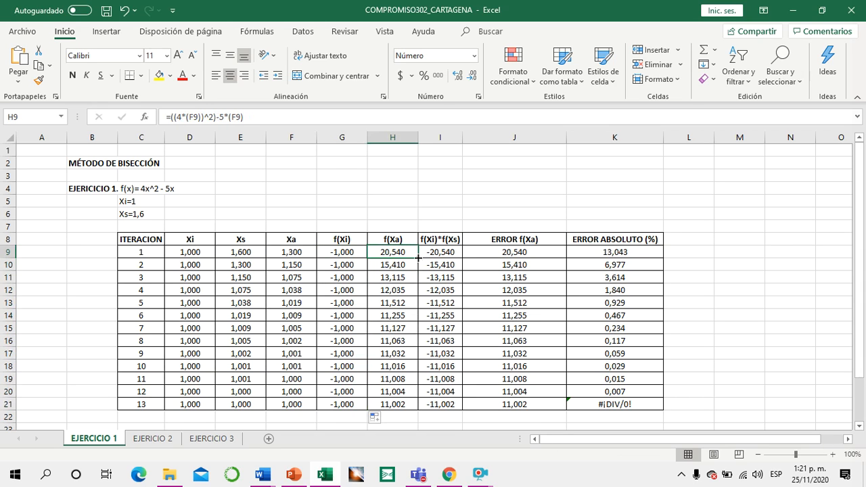
{"action": "left_click_drag", "start_coordinate": [419, 259], "coordinate": [395, 406]}
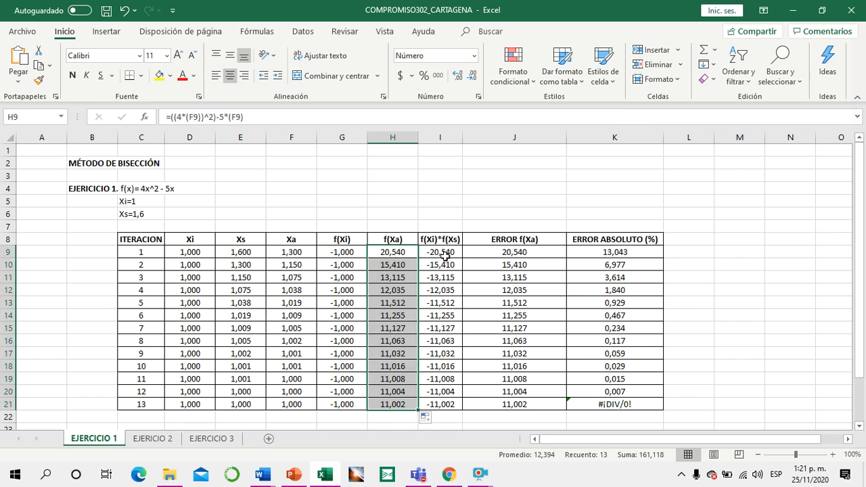
{"action": "left_click", "coordinate": [451, 257]}
{"action": "left_click_drag", "start_coordinate": [461, 258], "coordinate": [450, 404]}
{"action": "left_click", "coordinate": [508, 252]}
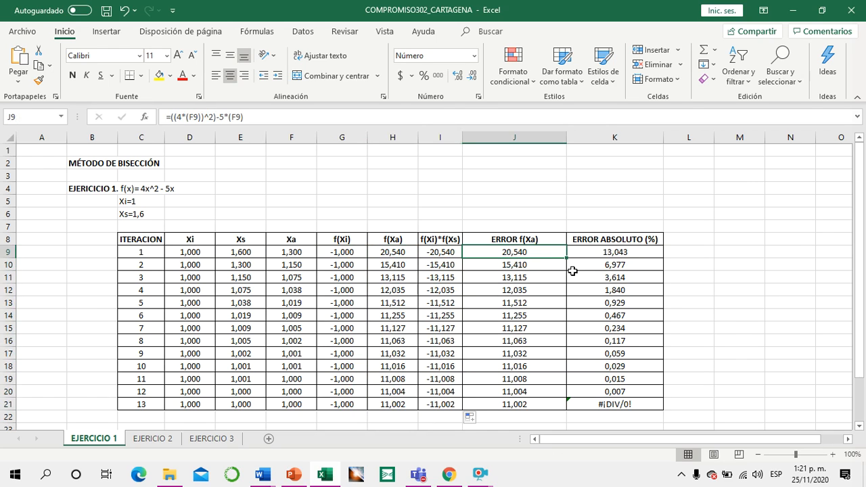
{"action": "left_click_drag", "start_coordinate": [568, 260], "coordinate": [539, 405]}
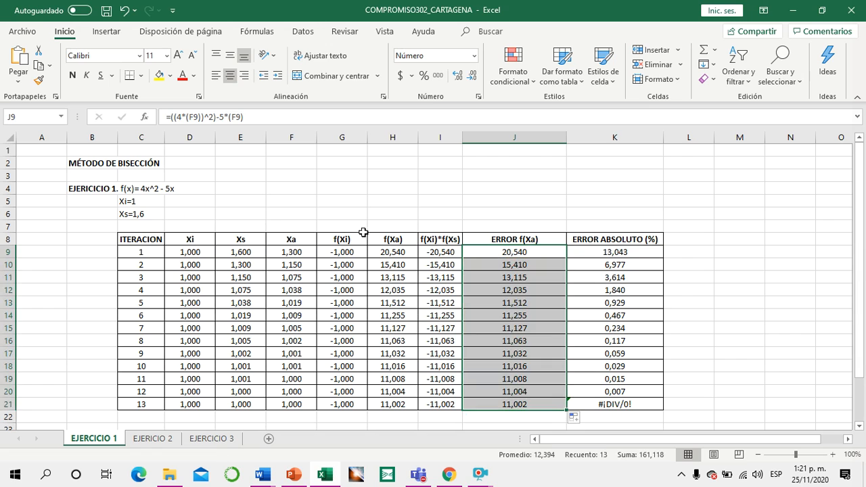
- Fill the second iteration's conditional Xi and Xs formulas down through iteration 13
{"action": "left_click", "coordinate": [308, 264]}
{"action": "left_click", "coordinate": [190, 265]}
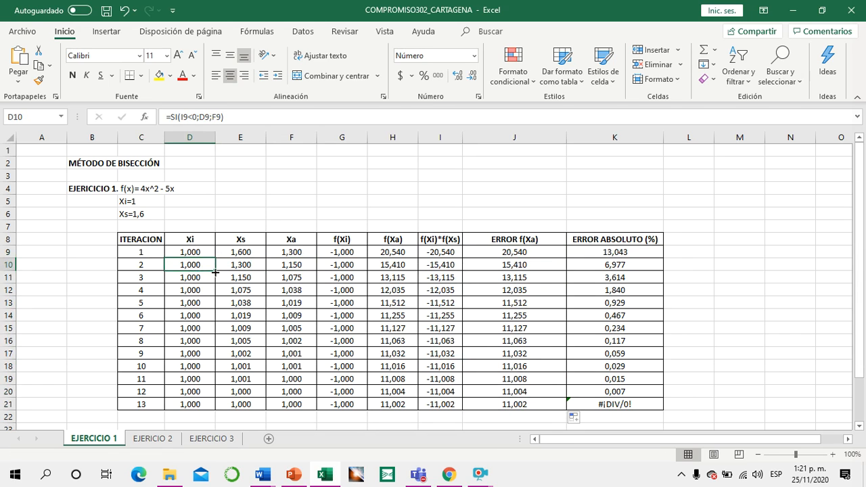
{"action": "left_click_drag", "start_coordinate": [213, 283], "coordinate": [215, 404]}
{"action": "left_click", "coordinate": [252, 268]}
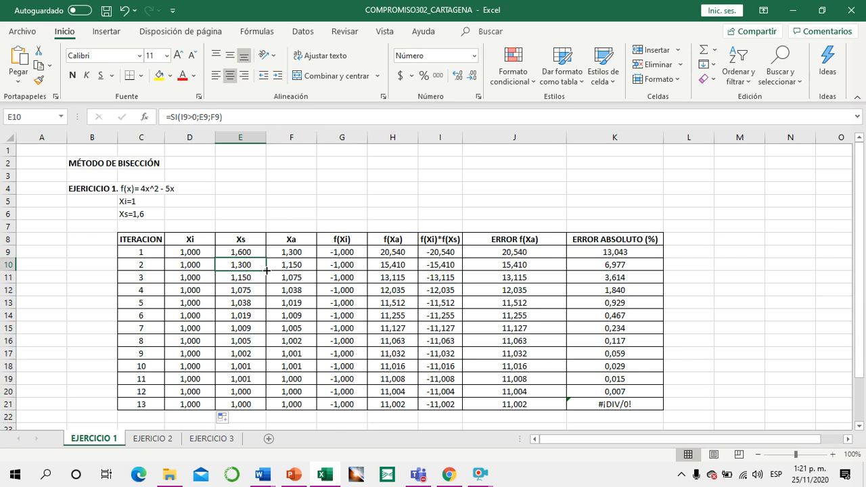
{"action": "left_click_drag", "start_coordinate": [267, 270], "coordinate": [264, 410]}
{"action": "left_click", "coordinate": [285, 353]}
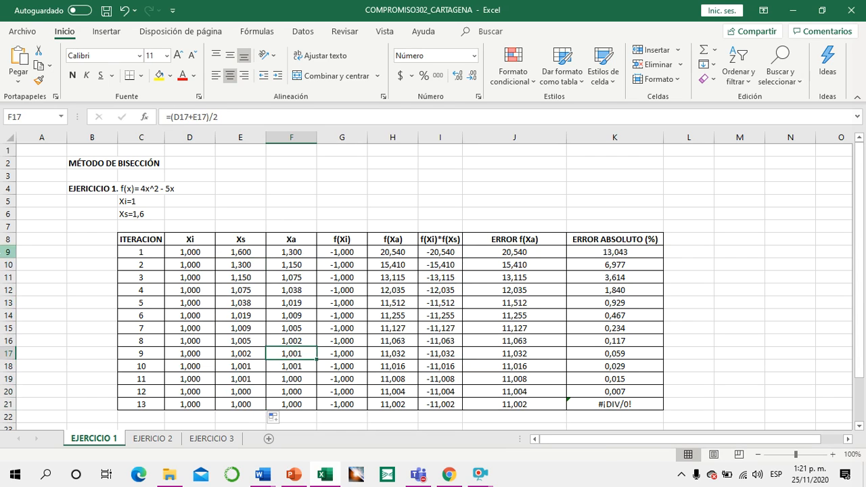
{"action": "left_click", "coordinate": [247, 387]}
{"action": "left_click", "coordinate": [248, 289]}
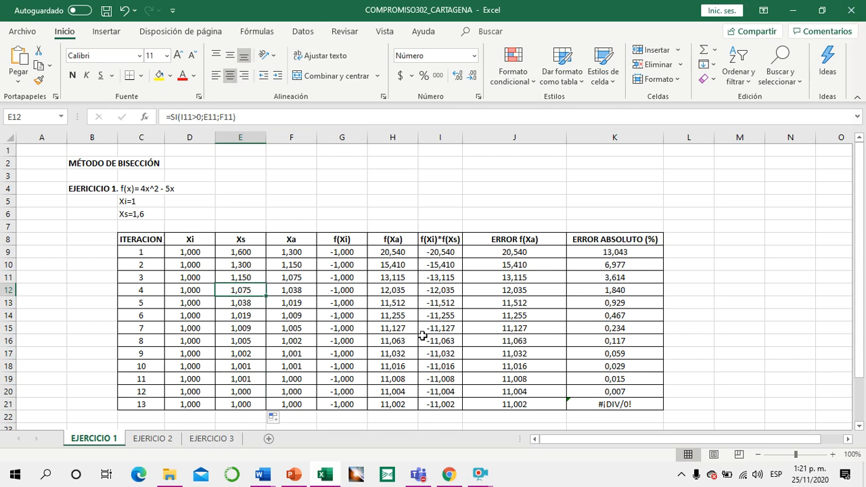
- Review the first iteration's ERROR ABSOLUTO (%) formula and fill it down through iteration 12
{"action": "double_click", "coordinate": [629, 254]}
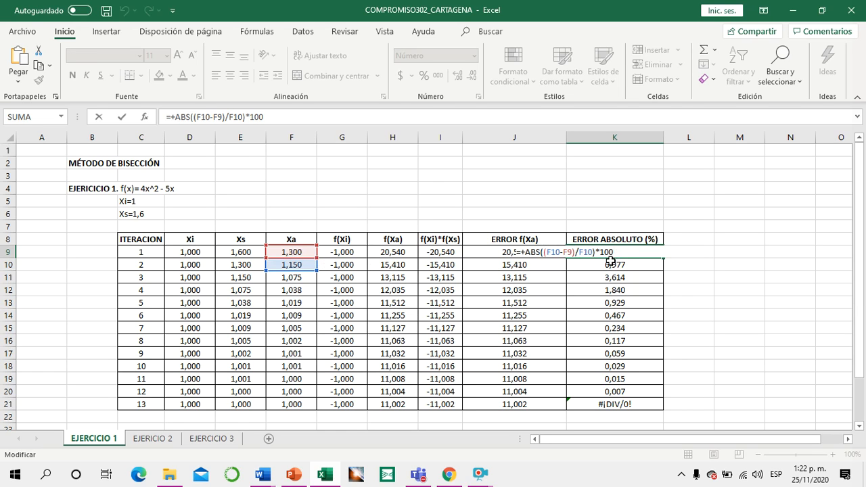
{"action": "key", "text": "ctrl+Return"}
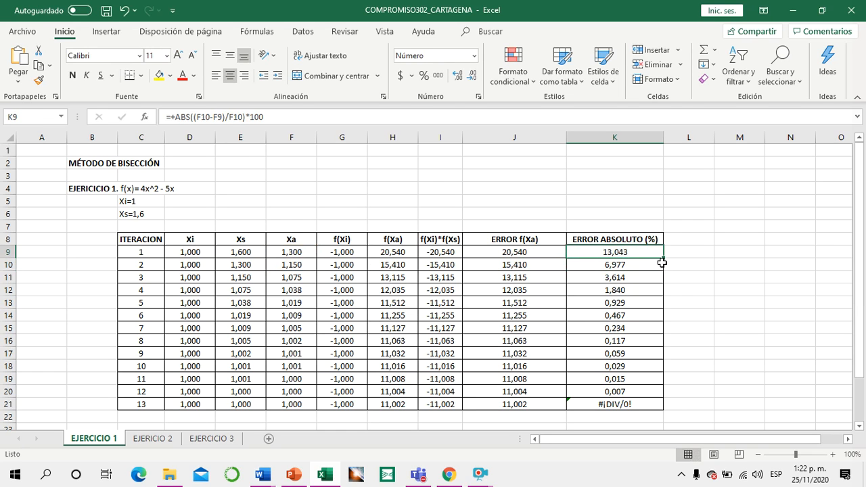
{"action": "left_click_drag", "start_coordinate": [665, 261], "coordinate": [656, 401]}
{"action": "left_click", "coordinate": [699, 318]}
- Review the whole iteration table and check the ERROR ABSOLUTO (%) values from iteration 1 down to iteration 12
{"action": "scroll", "coordinate": [334, 213], "scroll_direction": "down", "scroll_amount": 1}
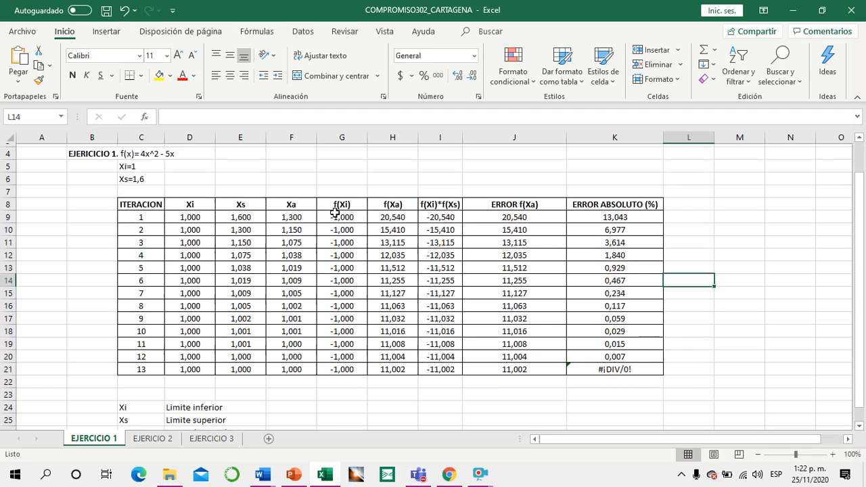
{"action": "left_click_drag", "start_coordinate": [131, 203], "coordinate": [665, 369]}
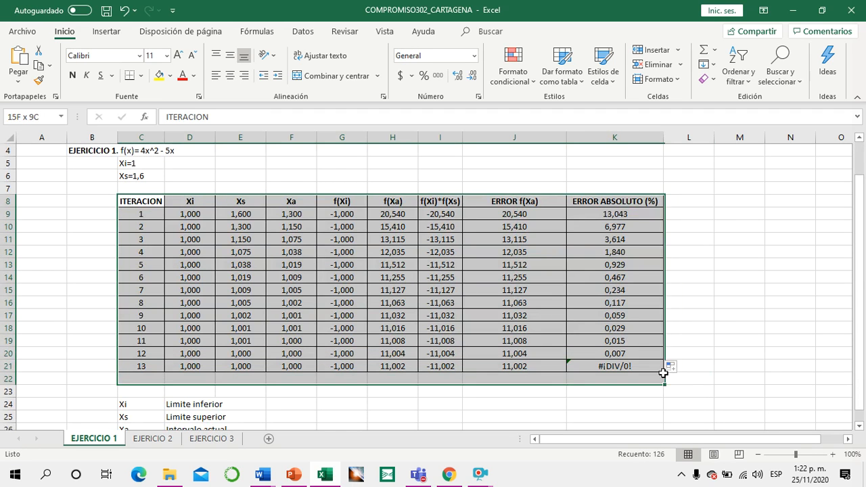
{"action": "left_click", "coordinate": [693, 331]}
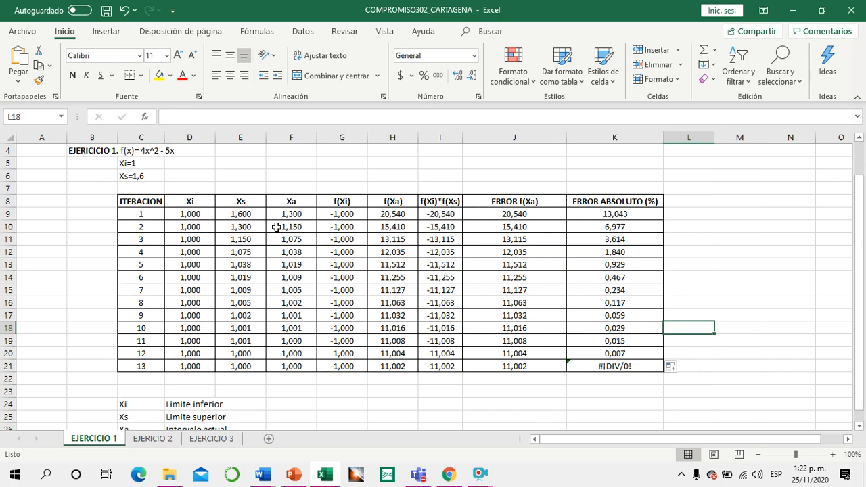
{"action": "left_click", "coordinate": [754, 325]}
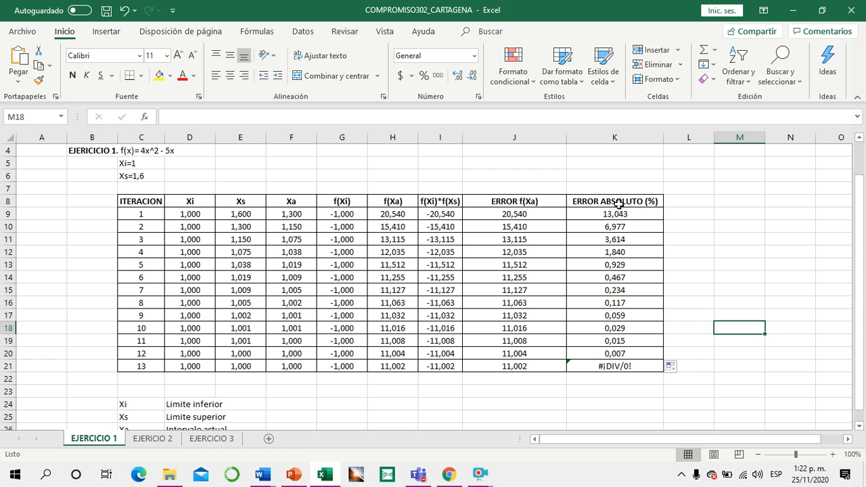
{"action": "left_click_drag", "start_coordinate": [618, 215], "coordinate": [615, 354]}
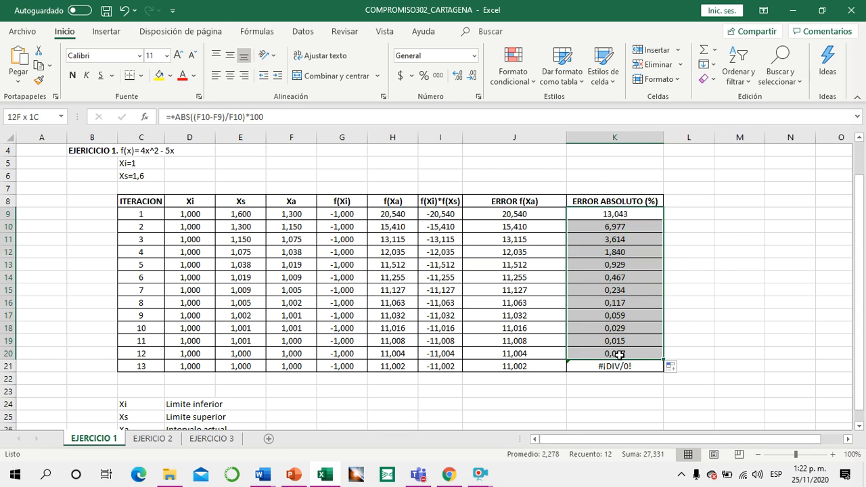
{"action": "left_click", "coordinate": [622, 353]}
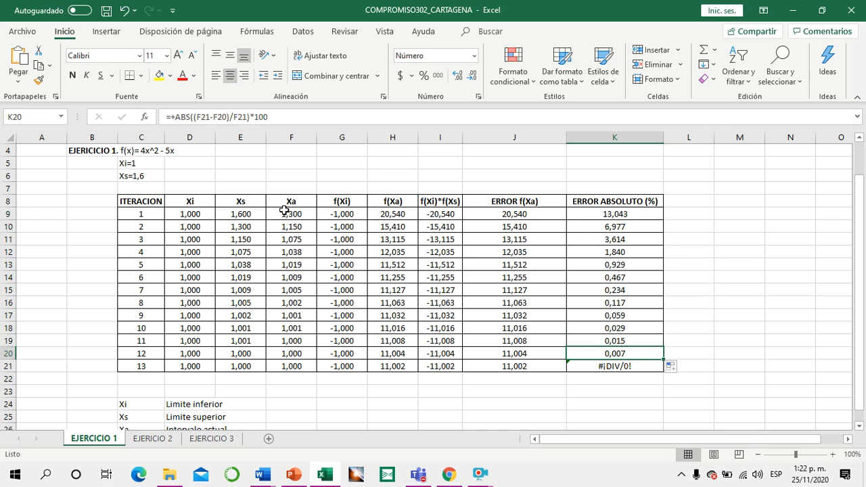
- Highlight the Xa cell of iteration 12 with a yellow fill
{"action": "left_click", "coordinate": [283, 353]}
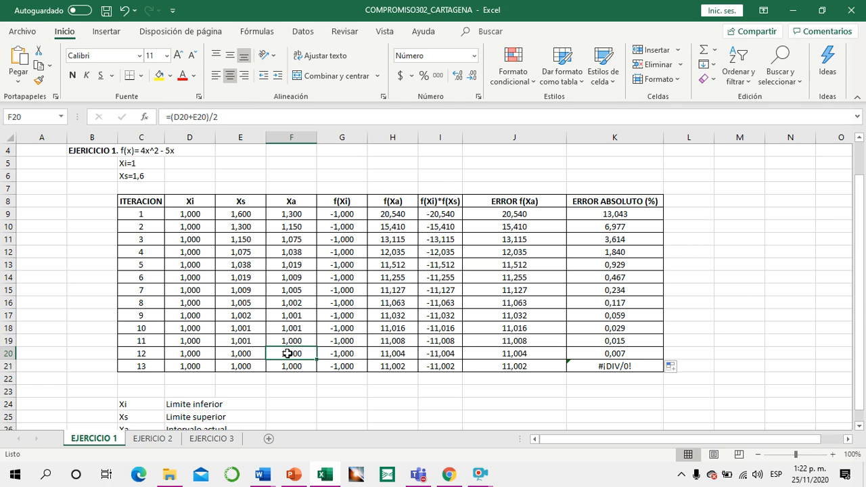
{"action": "left_click", "coordinate": [161, 75]}
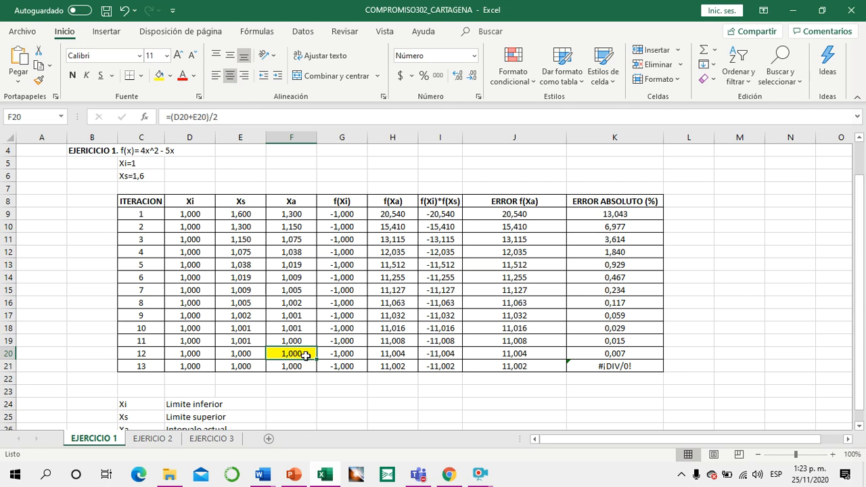
- Review iteration 12's ERROR ABSOLUTO (%) formula and the highlighted Xa cell in the same row
{"action": "left_click", "coordinate": [605, 352]}
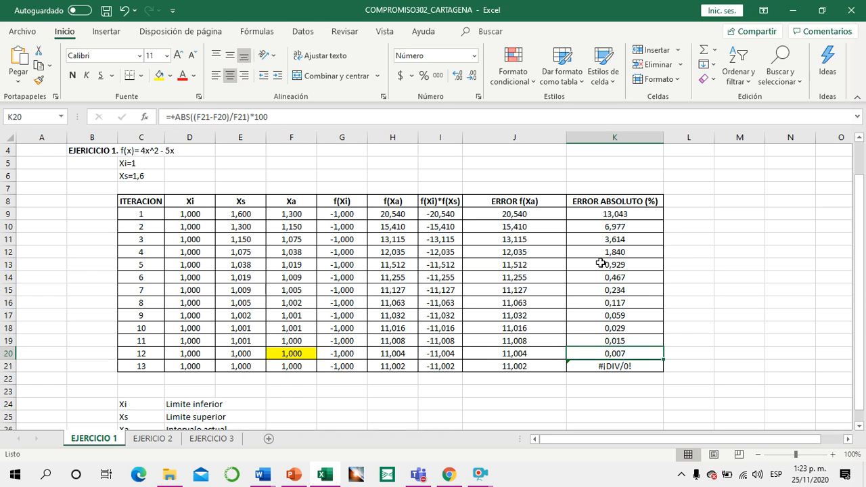
{"action": "double_click", "coordinate": [595, 353]}
{"action": "key", "text": "Return"}
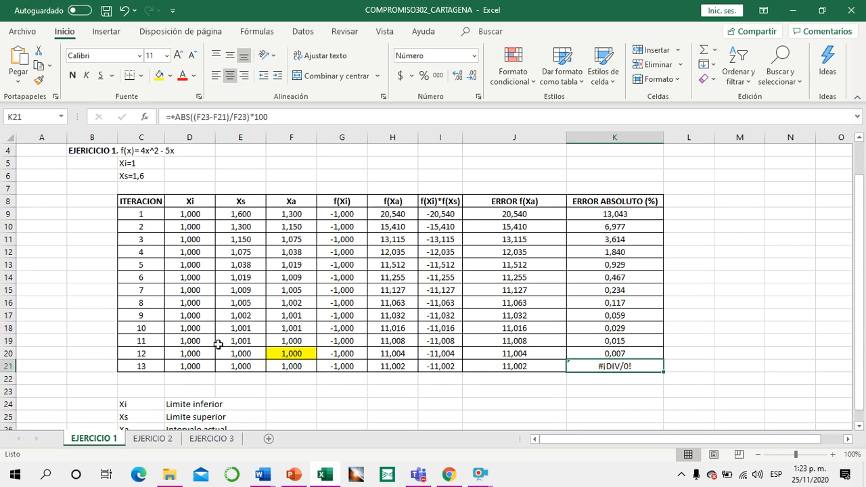
{"action": "left_click", "coordinate": [290, 354]}
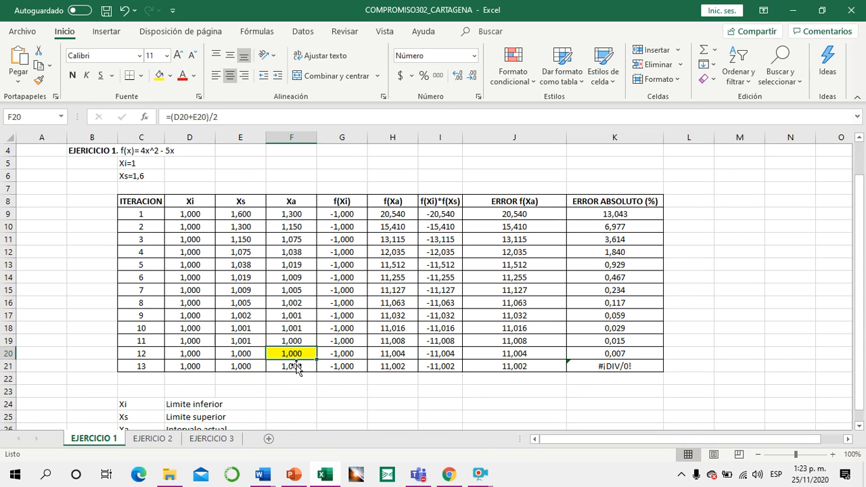
- Open the EJERICIO 2 sheet, check the second exercise's statement on the PowerPoint EJERCICIOS slide, and return to the Excel workbook
{"action": "left_click", "coordinate": [153, 439]}
{"action": "left_click", "coordinate": [653, 203]}
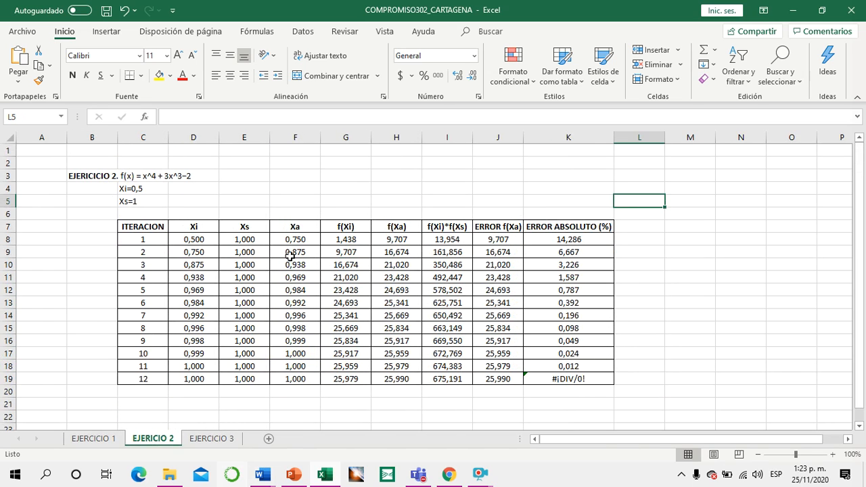
{"action": "left_click", "coordinate": [288, 474]}
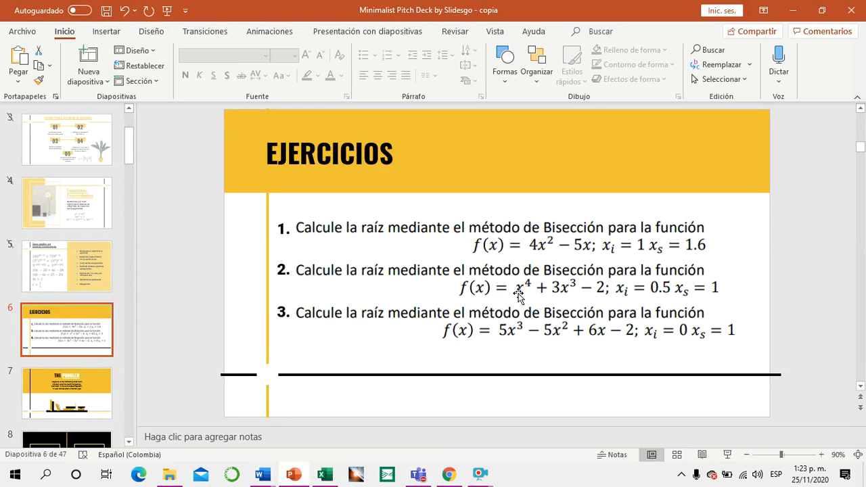
{"action": "left_click", "coordinate": [325, 474]}
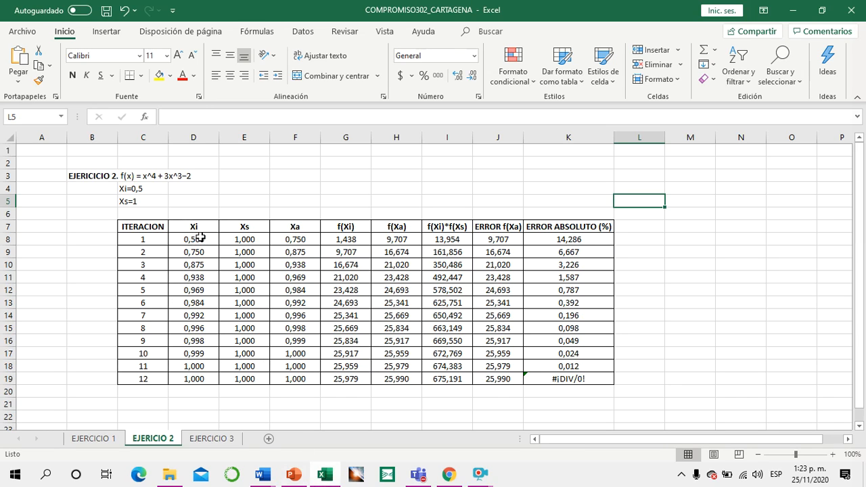
- Review the initial Xi and Xs values of exercise 2 and the first iteration's Xa midpoint formula
{"action": "left_click", "coordinate": [140, 188]}
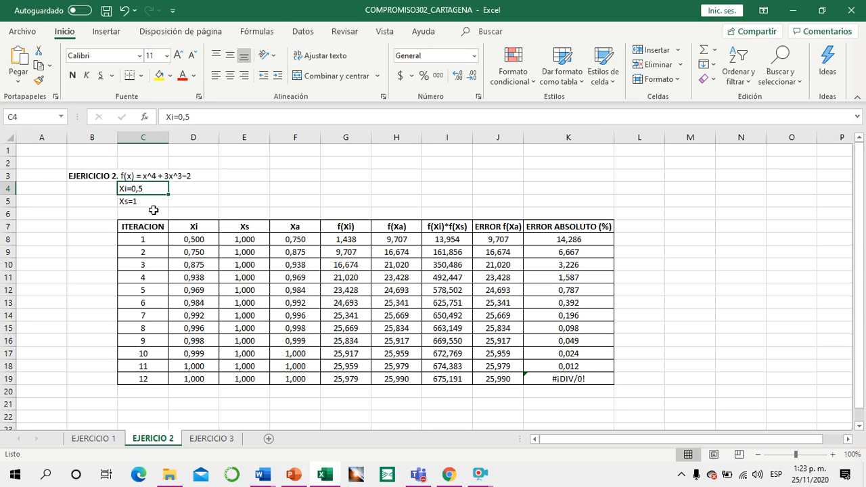
{"action": "left_click", "coordinate": [232, 241]}
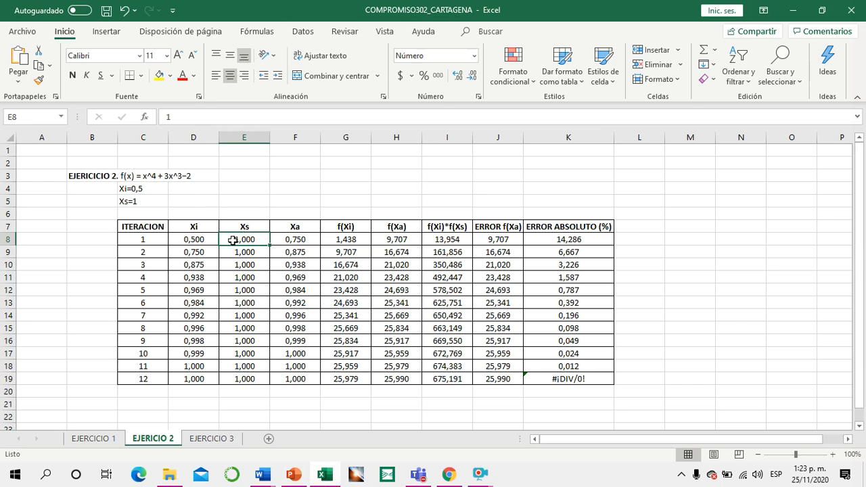
{"action": "double_click", "coordinate": [295, 239]}
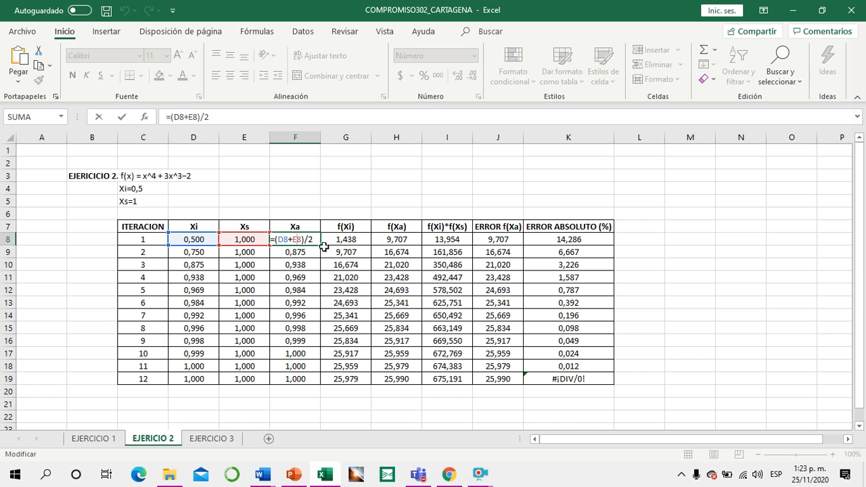
{"action": "key", "text": "Return"}
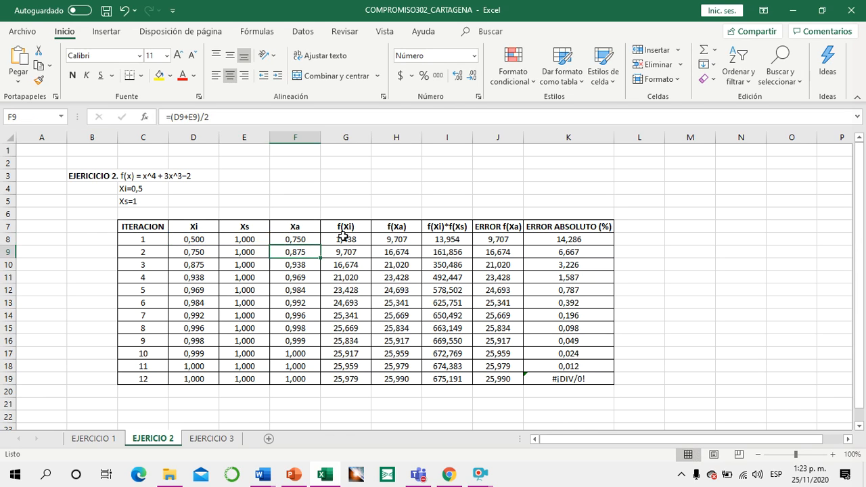
- Review the first iteration's f(Xi) and f(Xa) formulas against the function f(x) = x^4 + 3x^3−2
{"action": "left_click", "coordinate": [352, 238]}
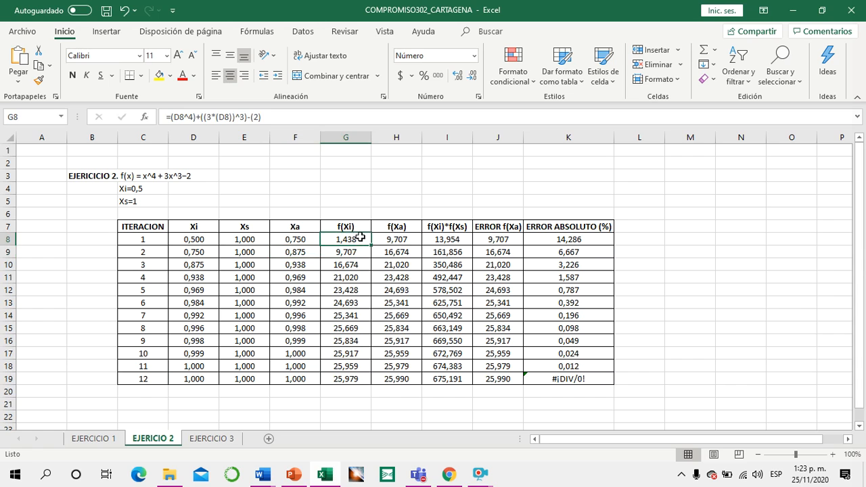
{"action": "double_click", "coordinate": [364, 238]}
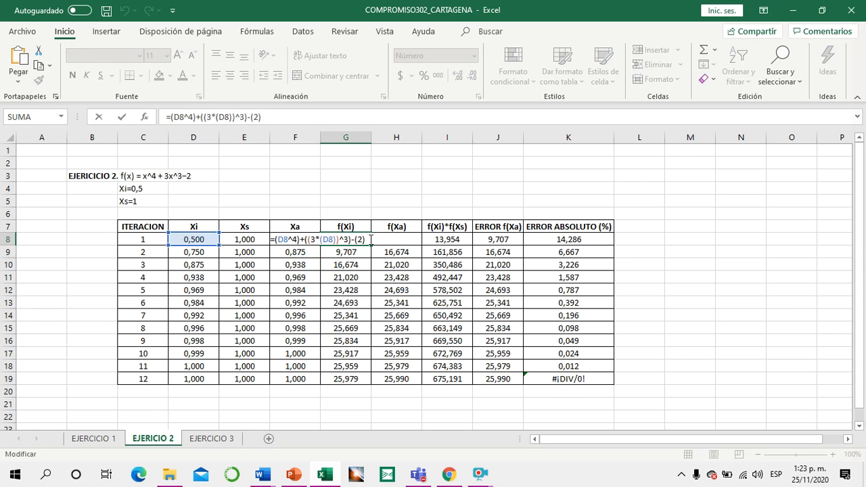
{"action": "key", "text": "Return"}
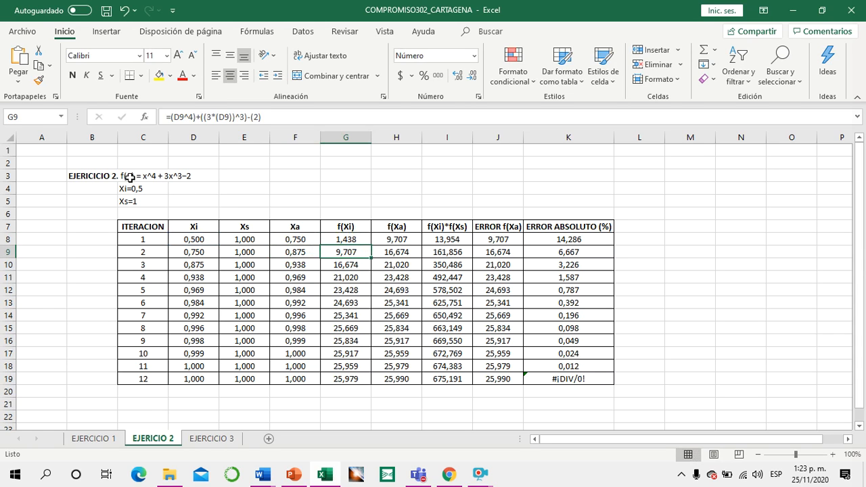
{"action": "left_click", "coordinate": [382, 240]}
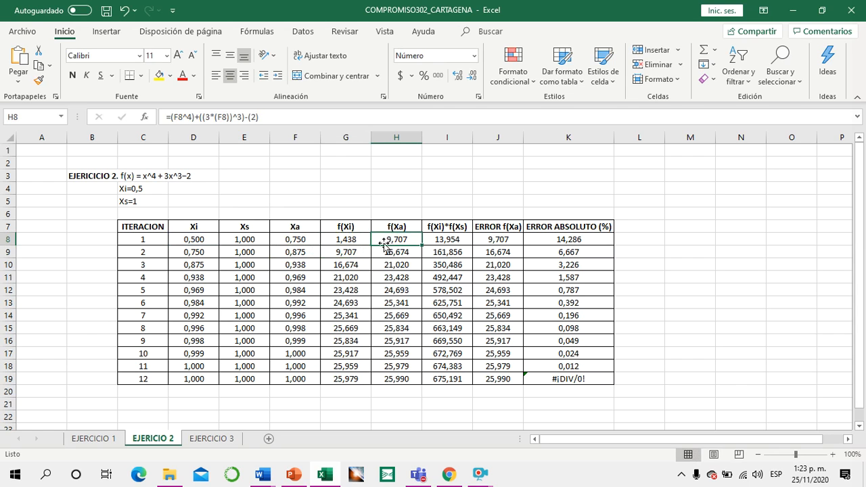
{"action": "double_click", "coordinate": [355, 240]}
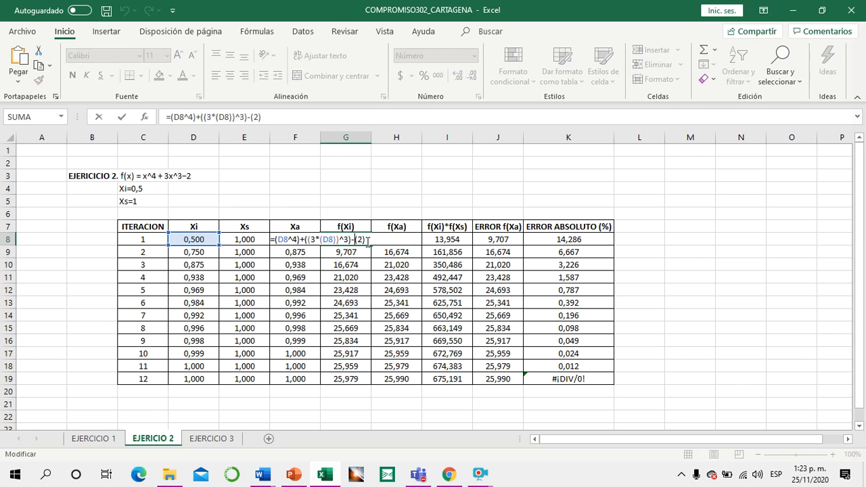
{"action": "key", "text": "Return"}
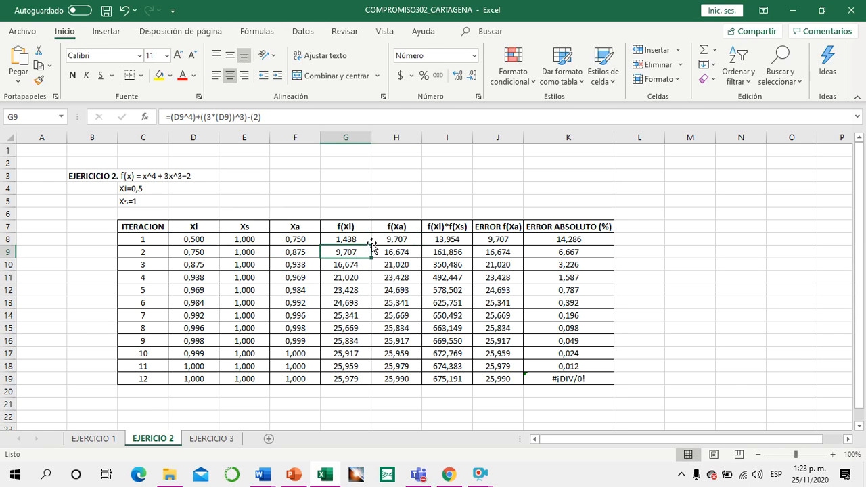
{"action": "double_click", "coordinate": [397, 239]}
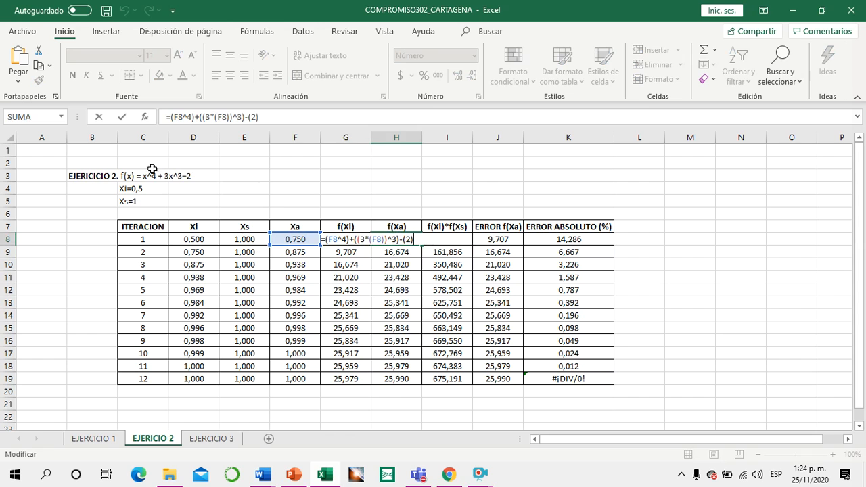
{"action": "key", "text": "Return"}
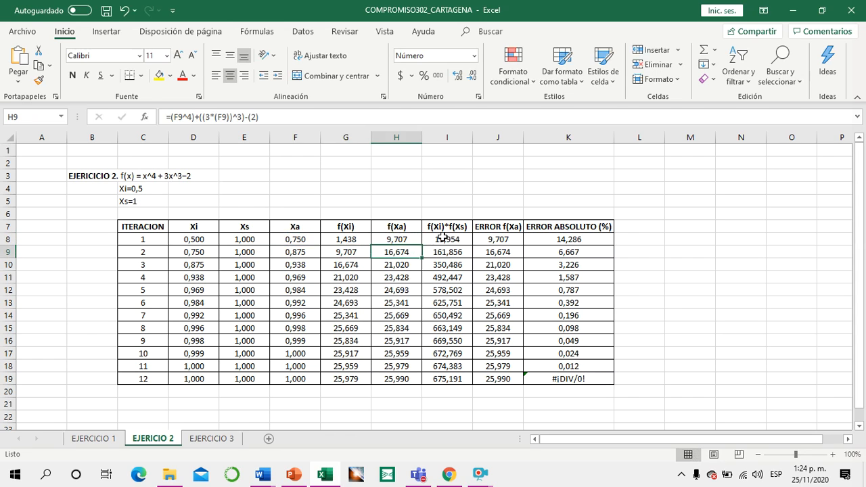
- Check the first iteration's product formula and correct its column header to f(Xi)*f(Xa)
{"action": "double_click", "coordinate": [453, 238]}
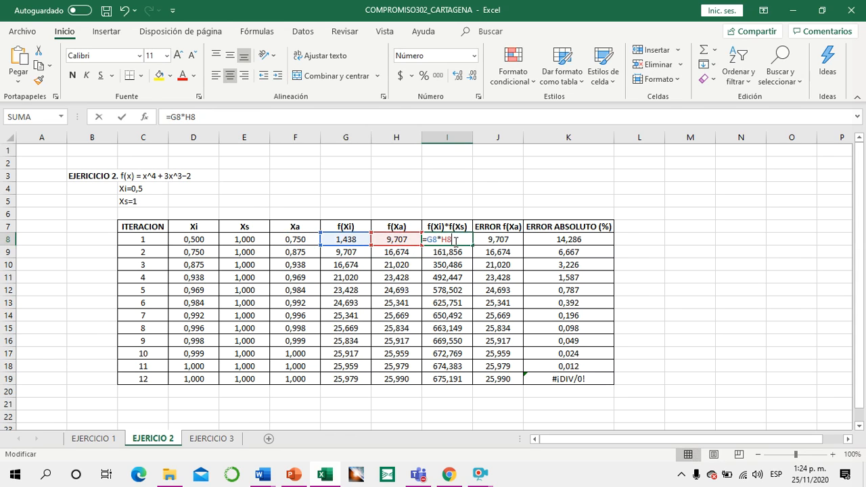
{"action": "double_click", "coordinate": [463, 229]}
{"action": "key", "text": "BackSpace"}
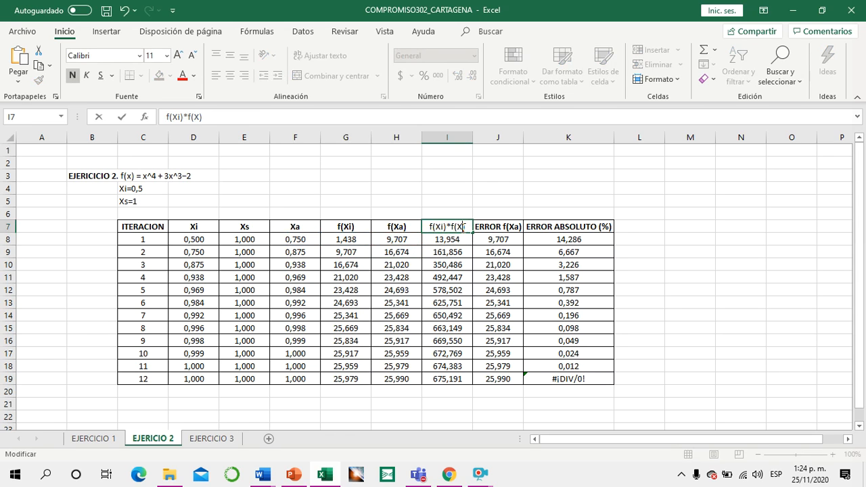
{"action": "type", "text": "a"}
{"action": "left_click", "coordinate": [478, 250]}
- Review the first iteration's f(Xi)*f(Xa) product together with the f(Xi) and f(Xa) cells it multiplies
{"action": "left_click", "coordinate": [449, 240]}
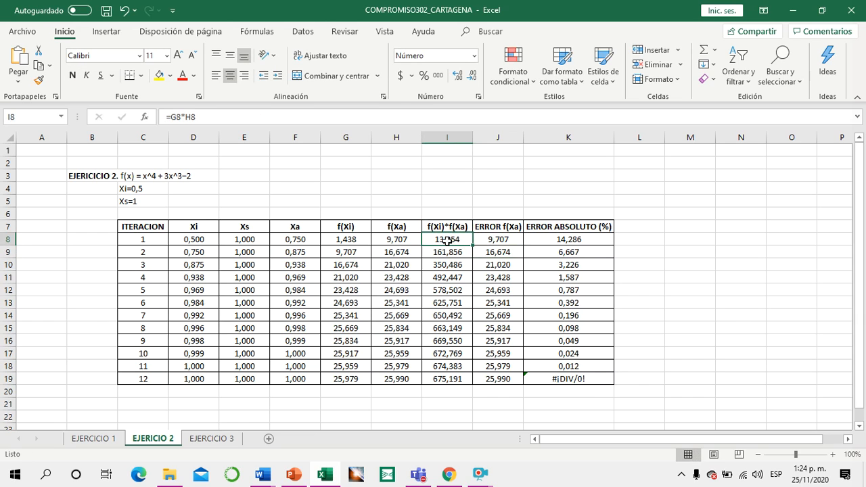
{"action": "left_click", "coordinate": [365, 239]}
{"action": "left_click", "coordinate": [416, 239]}
{"action": "left_click", "coordinate": [359, 240]}
{"action": "left_click", "coordinate": [385, 243]}
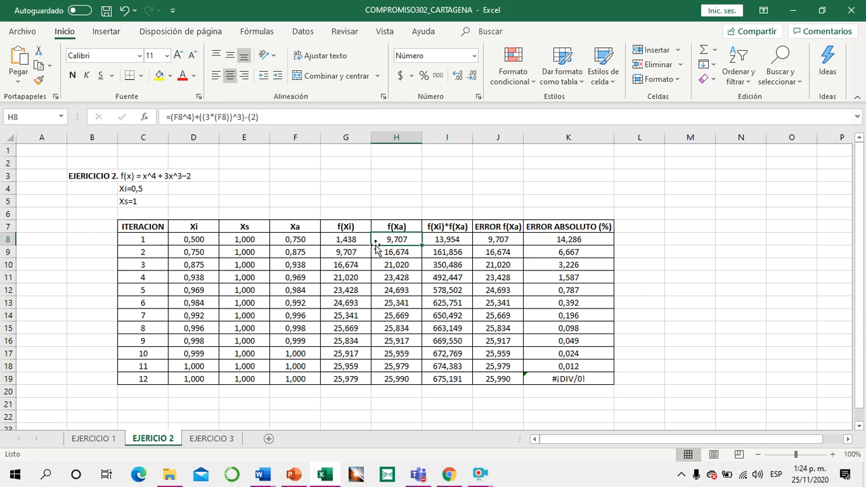
{"action": "double_click", "coordinate": [457, 240]}
{"action": "key", "text": "Return"}
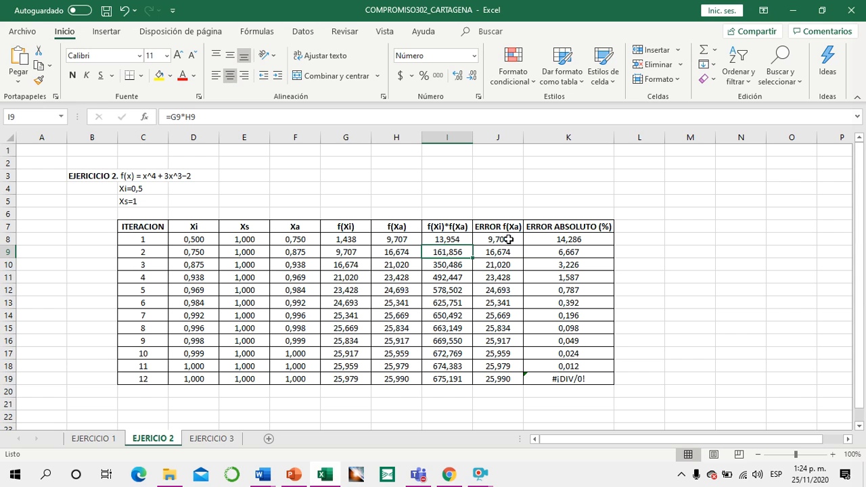
- Review the first iteration's ERROR f(Xa) formula and the Xa cell it refers to
{"action": "left_click", "coordinate": [509, 239]}
{"action": "double_click", "coordinate": [508, 239]}
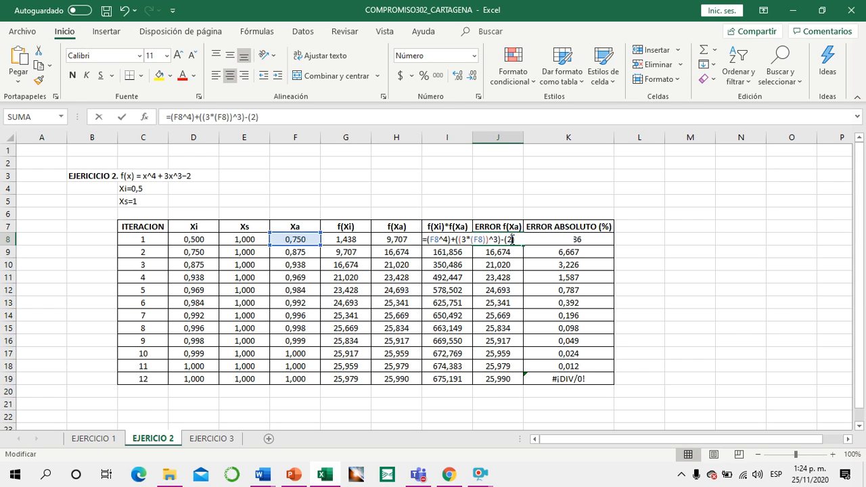
{"action": "key", "text": "Return"}
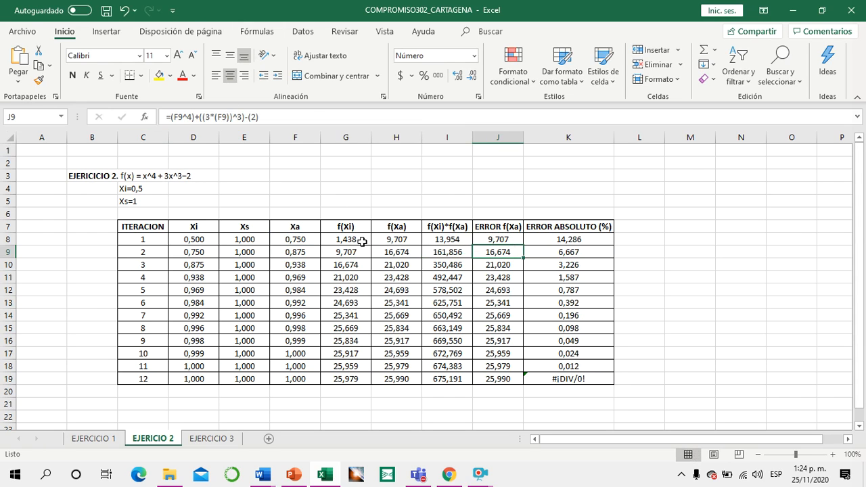
{"action": "left_click", "coordinate": [292, 241]}
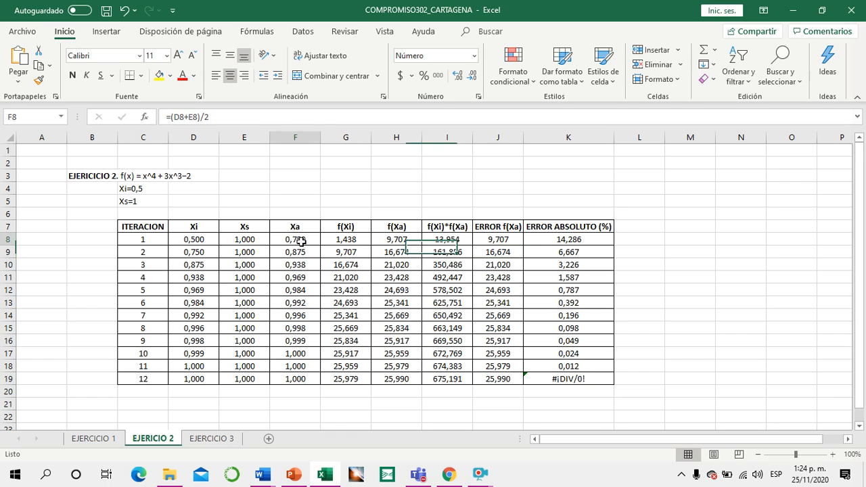
{"action": "left_click", "coordinate": [507, 241]}
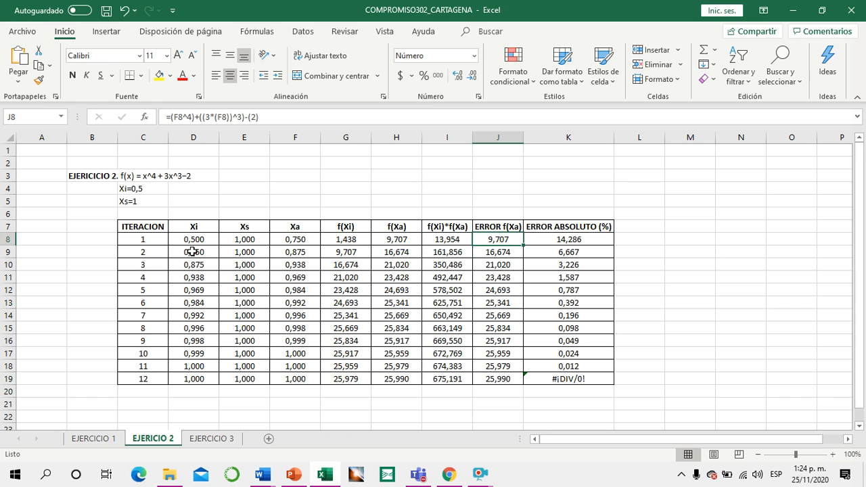
- Review the second iteration's conditional Xi formula and its SI arguments
{"action": "left_click", "coordinate": [192, 251]}
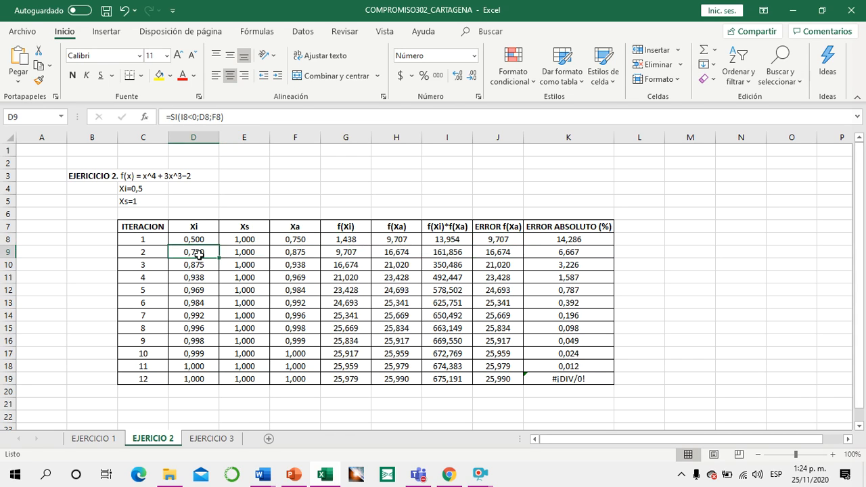
{"action": "double_click", "coordinate": [194, 252]}
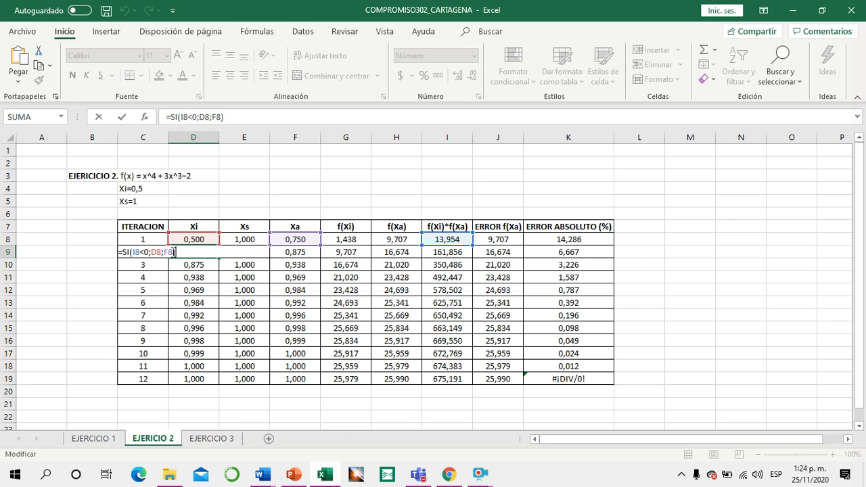
{"action": "left_click", "coordinate": [173, 251]}
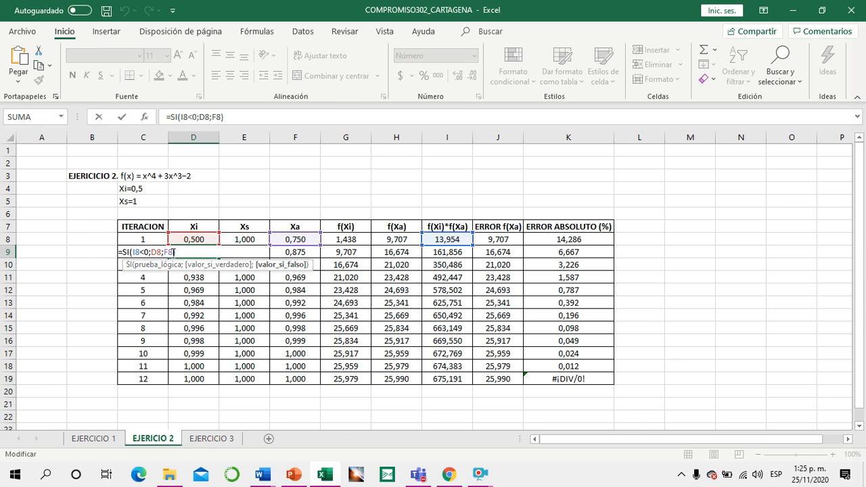
{"action": "key", "text": "Return"}
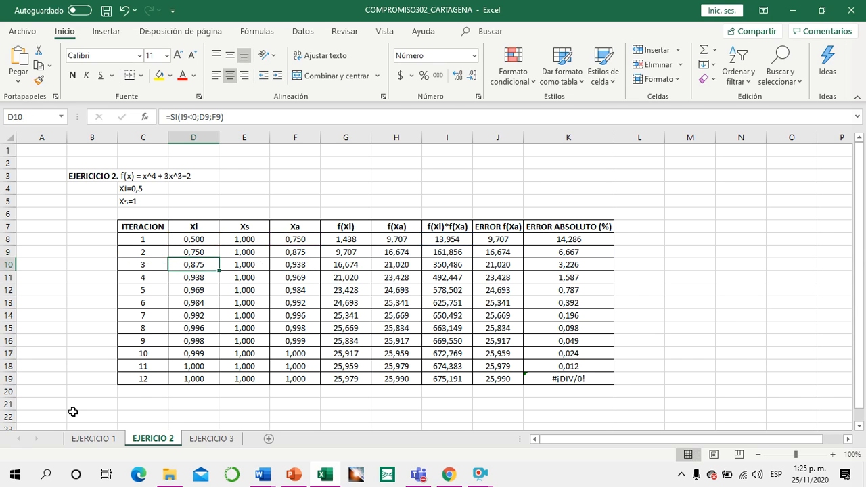
- Review the second iteration's conditional Xi and Xs formulas and the first iteration's f(Xi)*f(Xa) product they test
{"action": "left_click", "coordinate": [198, 254]}
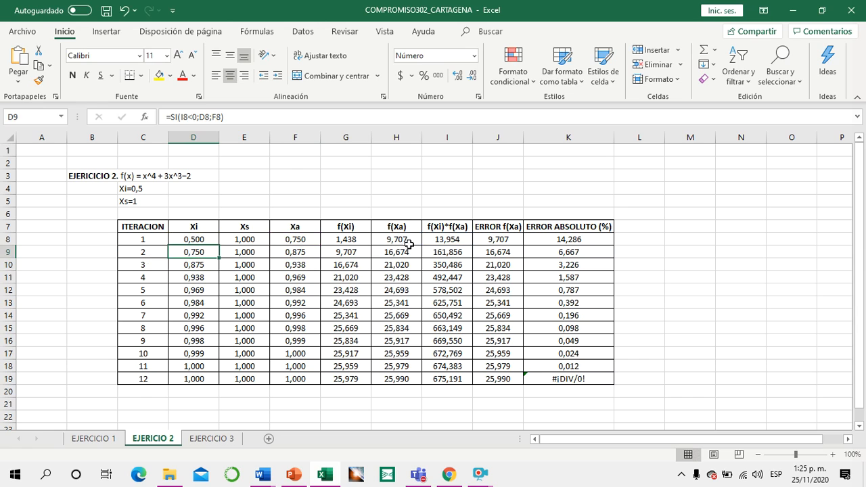
{"action": "left_click", "coordinate": [439, 243]}
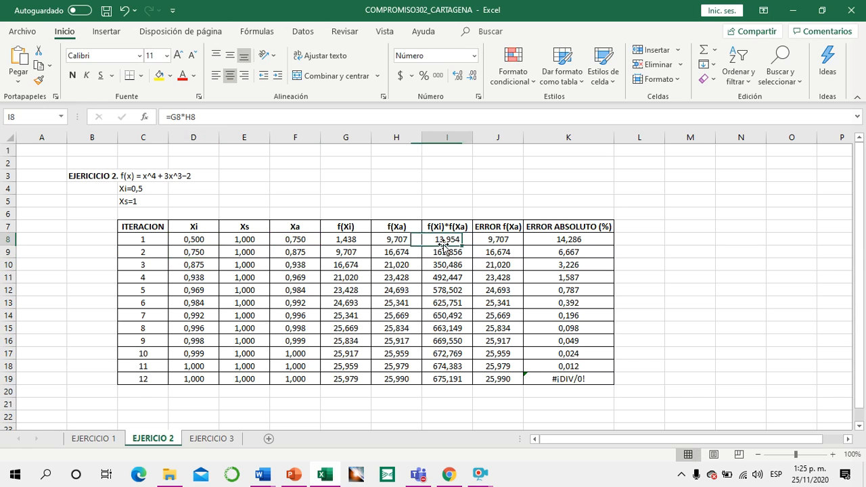
{"action": "double_click", "coordinate": [238, 253]}
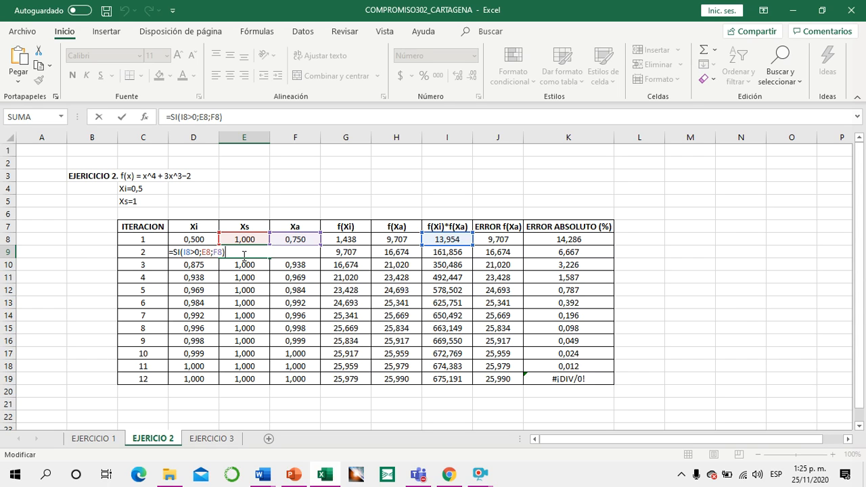
{"action": "left_click", "coordinate": [222, 252]}
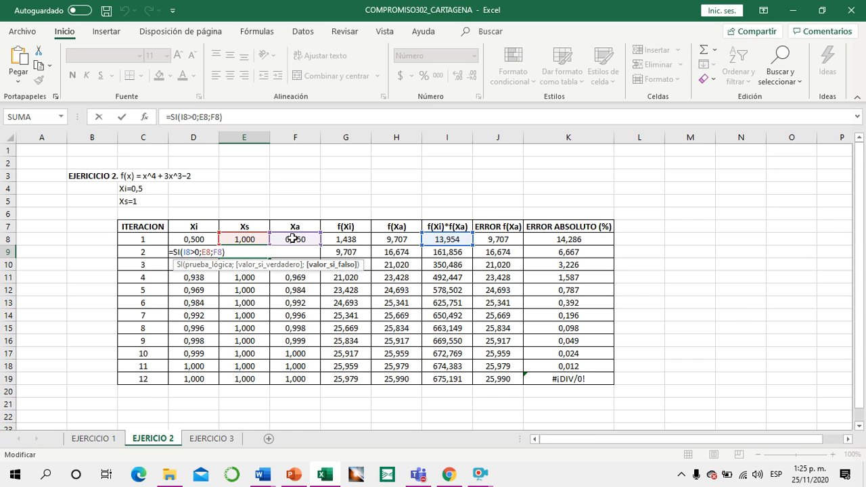
{"action": "left_click", "coordinate": [260, 249]}
{"action": "key", "text": "Return"}
- Fill the first iteration's Xa midpoint formula down the column to iteration 12
{"action": "left_click", "coordinate": [297, 241]}
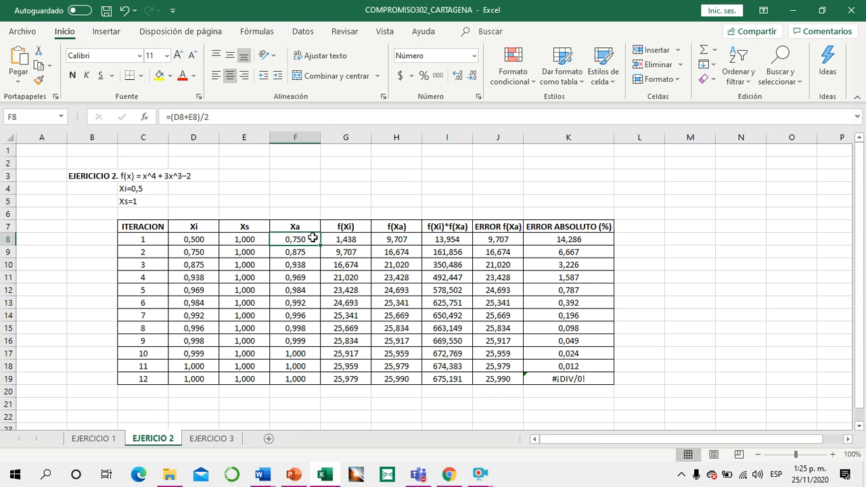
{"action": "left_click_drag", "start_coordinate": [320, 245], "coordinate": [321, 384]}
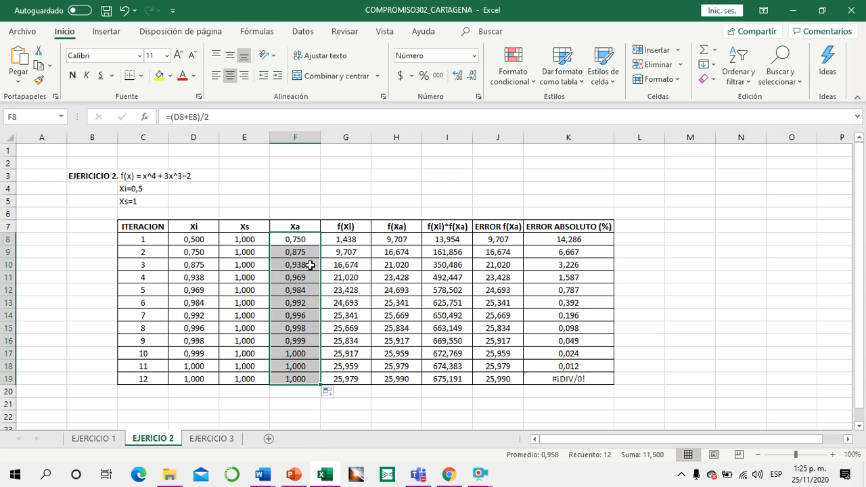
{"action": "left_click", "coordinate": [299, 245]}
{"action": "left_click_drag", "start_coordinate": [320, 245], "coordinate": [321, 383]}
{"action": "left_click", "coordinate": [338, 238]}
- Try to fill the first iteration's Xa formula across to the ERROR f(Xa) column, then undo the fill
{"action": "left_click", "coordinate": [314, 240]}
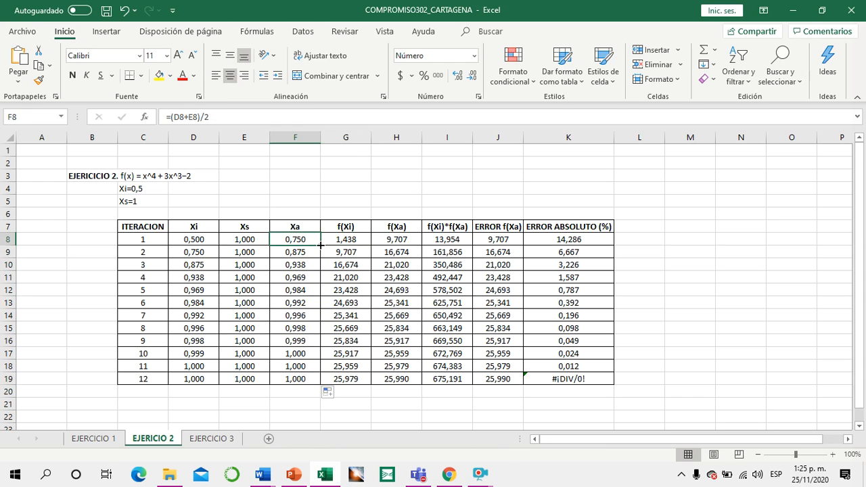
{"action": "left_click_drag", "start_coordinate": [320, 245], "coordinate": [522, 246]}
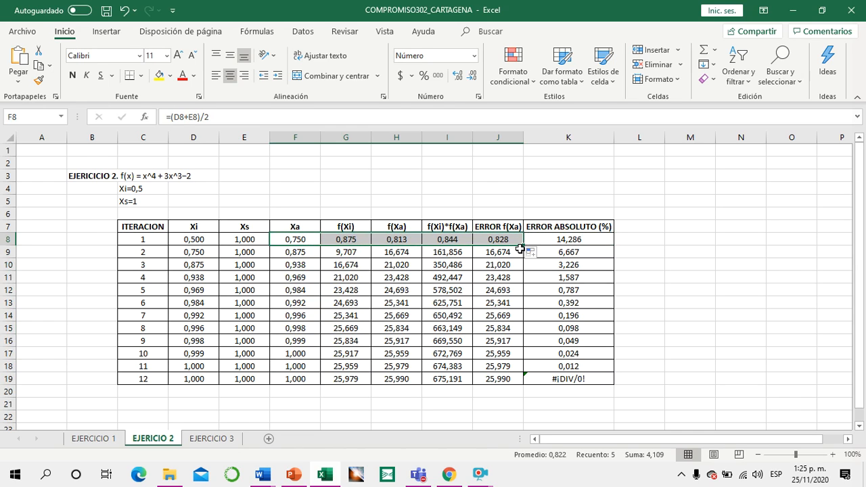
{"action": "key", "text": "ctrl+z"}
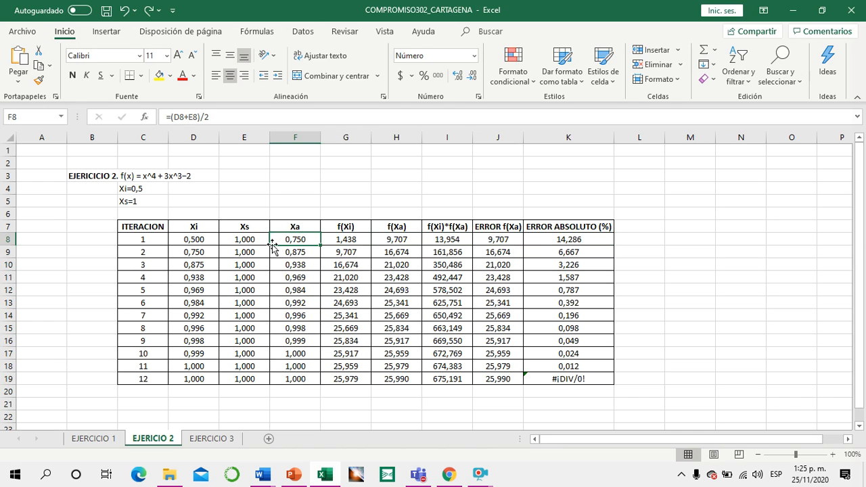
- Fill the first iteration's Xa through ERROR f(Xa) formulas and the second iteration's Xi and Xs formulas down to iteration 12
{"action": "left_click_drag", "start_coordinate": [292, 236], "coordinate": [497, 380]}
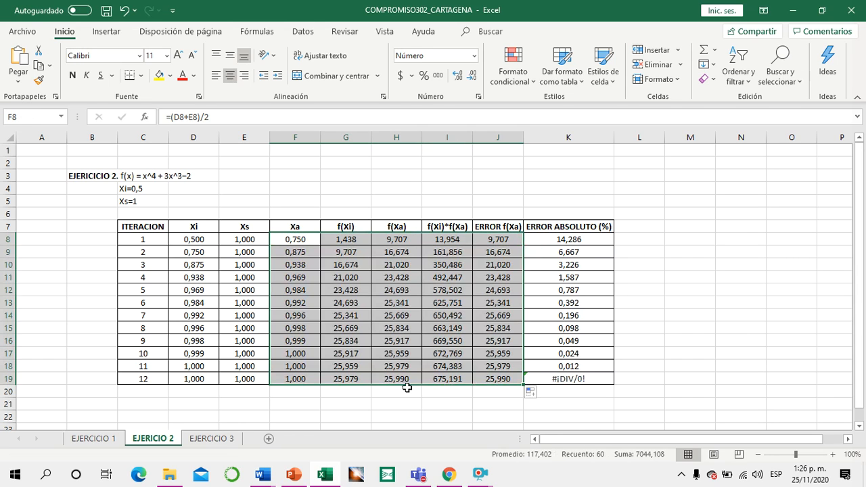
{"action": "left_click", "coordinate": [399, 353]}
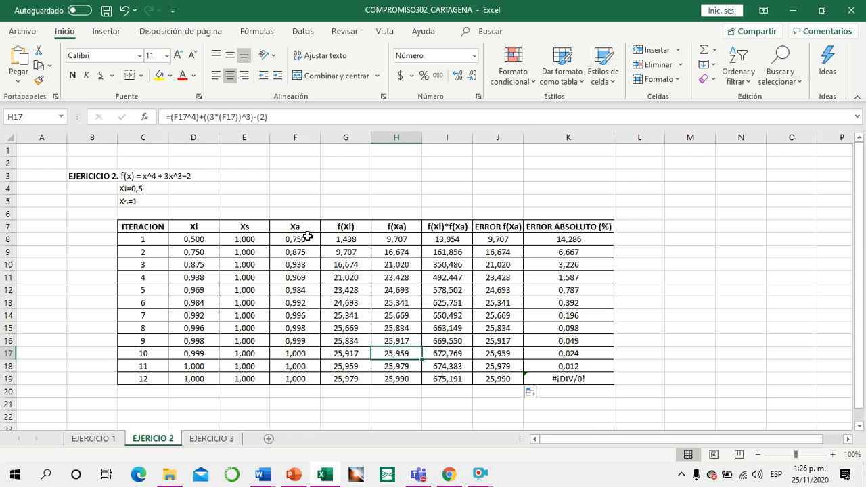
{"action": "left_click", "coordinate": [206, 252]}
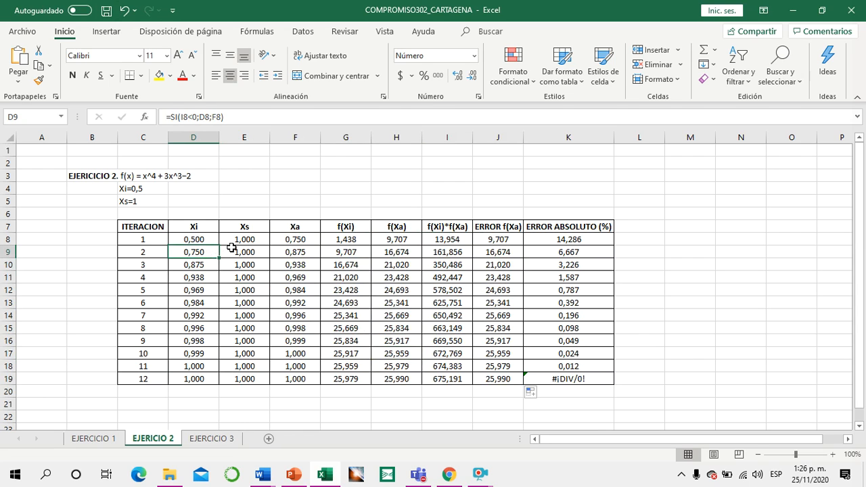
{"action": "left_click", "coordinate": [229, 249], "text": "shift"}
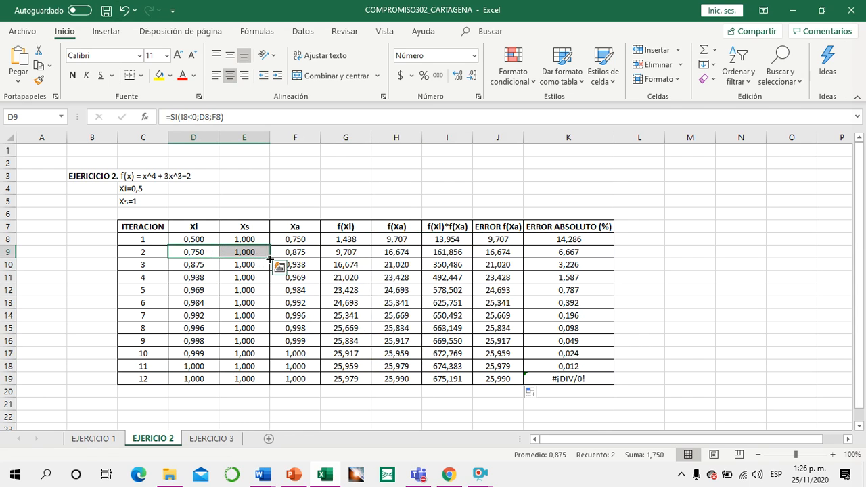
{"action": "left_click_drag", "start_coordinate": [269, 258], "coordinate": [273, 379]}
{"action": "left_click", "coordinate": [345, 340]}
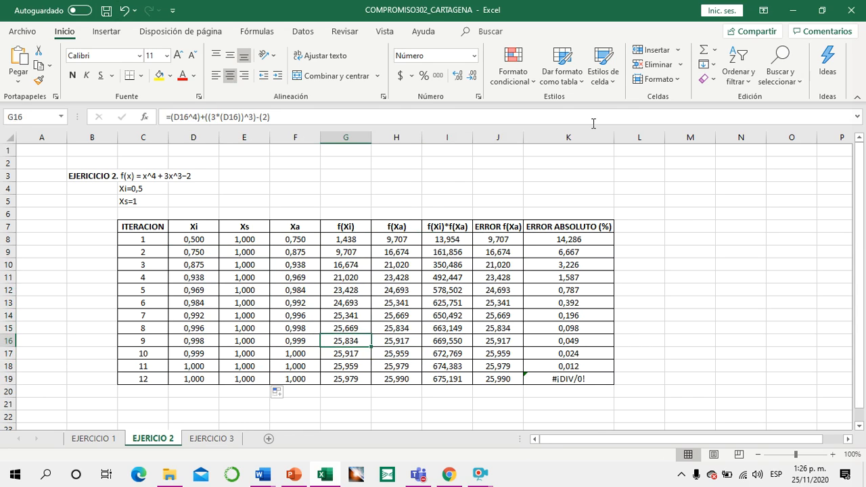
- Check the first iteration's ERROR ABSOLUTO (%) formula and fill it down to iteration 12
{"action": "left_click", "coordinate": [599, 241]}
{"action": "double_click", "coordinate": [598, 241]}
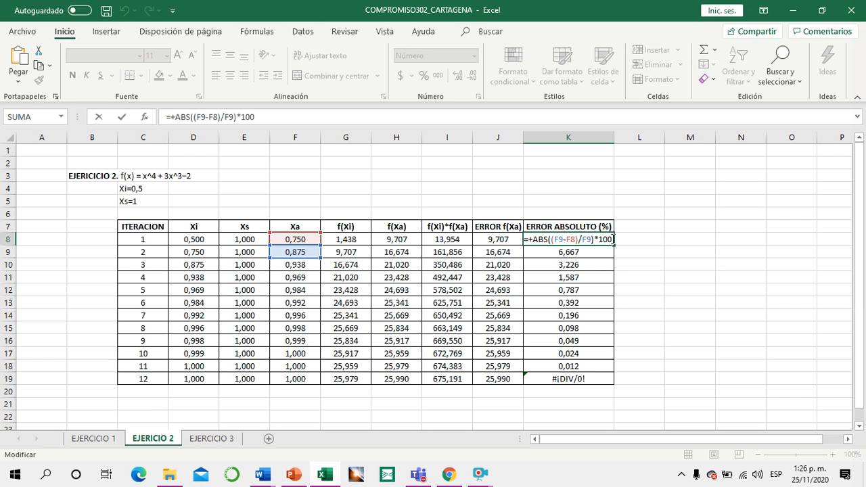
{"action": "key", "text": "ctrl+Return"}
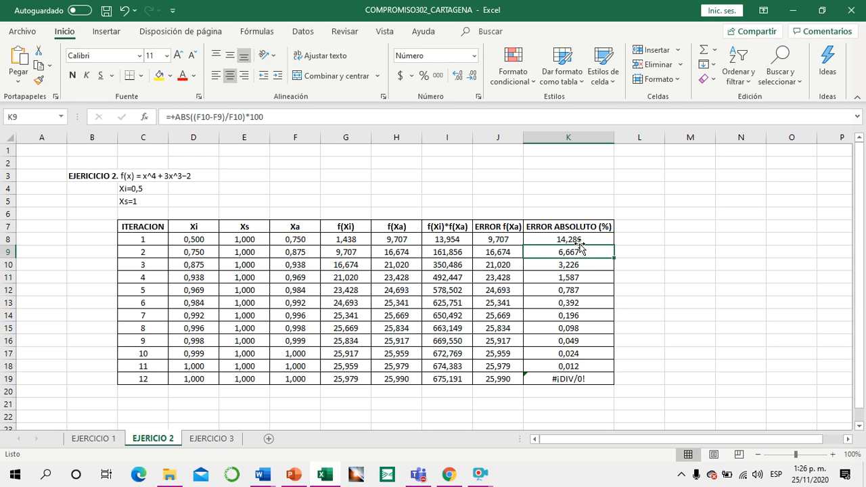
{"action": "left_click_drag", "start_coordinate": [614, 244], "coordinate": [606, 373]}
{"action": "left_click", "coordinate": [676, 302]}
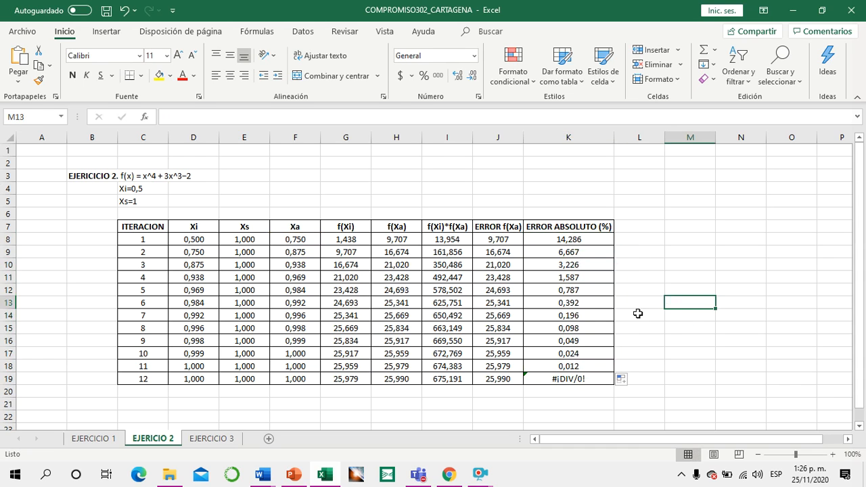
- Examine how the ERROR ABSOLUTO (%) values change from the first iteration to iteration 11
{"action": "left_click", "coordinate": [587, 313]}
{"action": "left_click", "coordinate": [582, 370]}
{"action": "left_click", "coordinate": [590, 313]}
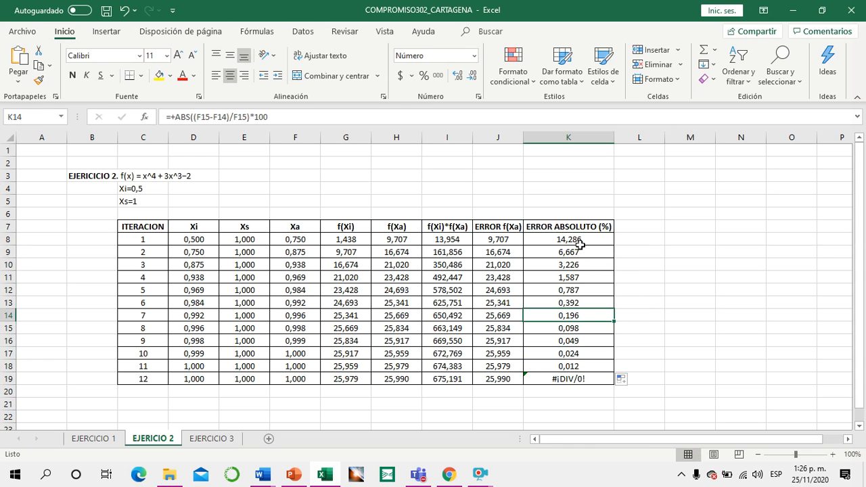
{"action": "left_click", "coordinate": [579, 241]}
{"action": "left_click", "coordinate": [577, 253]}
{"action": "left_click", "coordinate": [576, 299]}
{"action": "left_click", "coordinate": [574, 328]}
{"action": "left_click", "coordinate": [573, 355]}
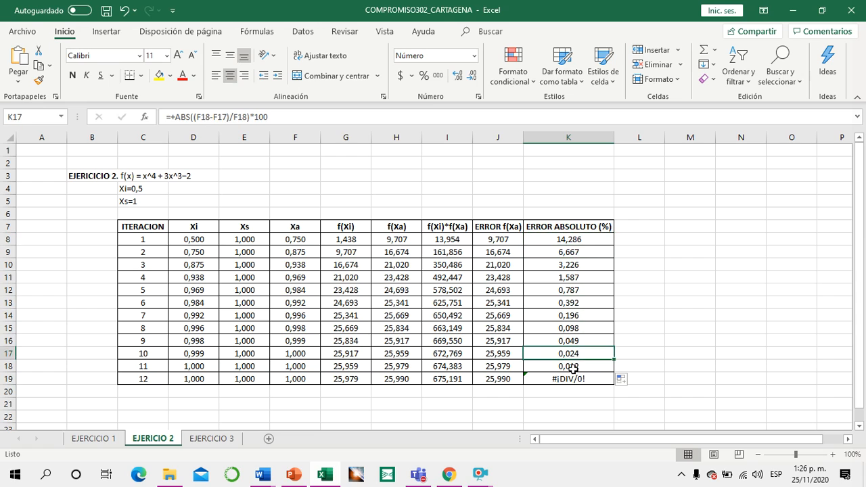
{"action": "left_click", "coordinate": [570, 368]}
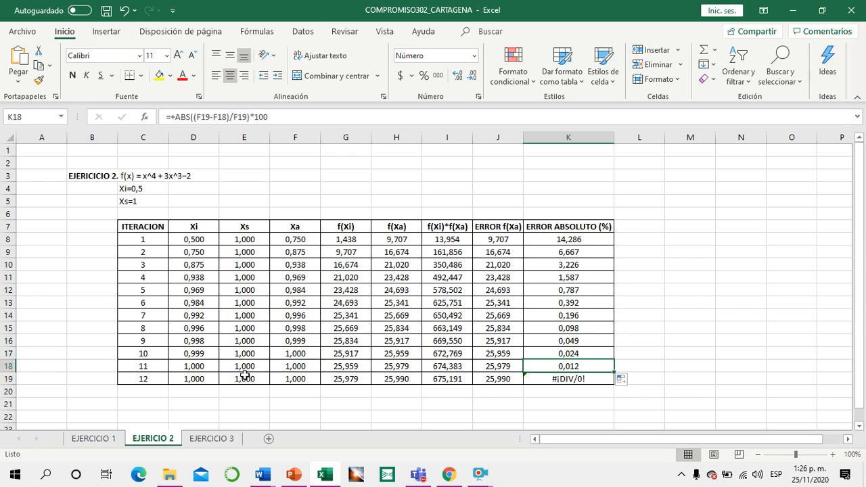
- Highlight iteration 11's Xa cell with a yellow fill as the root
{"action": "left_click", "coordinate": [291, 364]}
{"action": "left_click", "coordinate": [160, 75]}
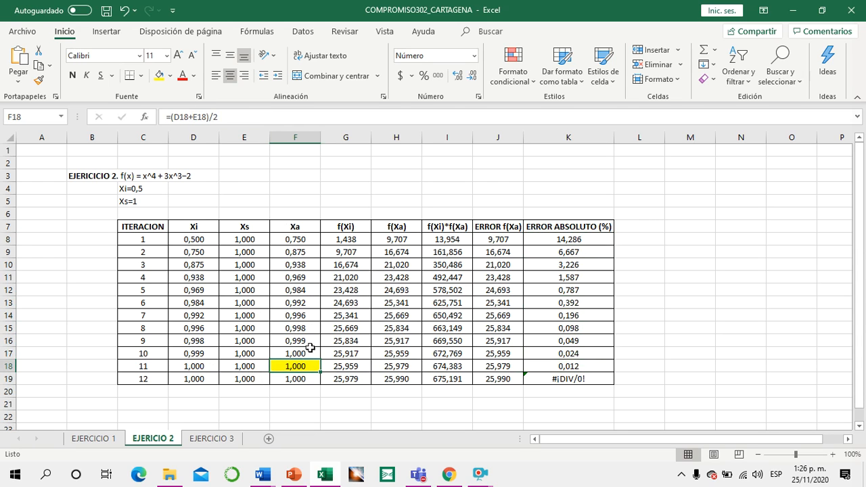
{"action": "left_click", "coordinate": [346, 289]}
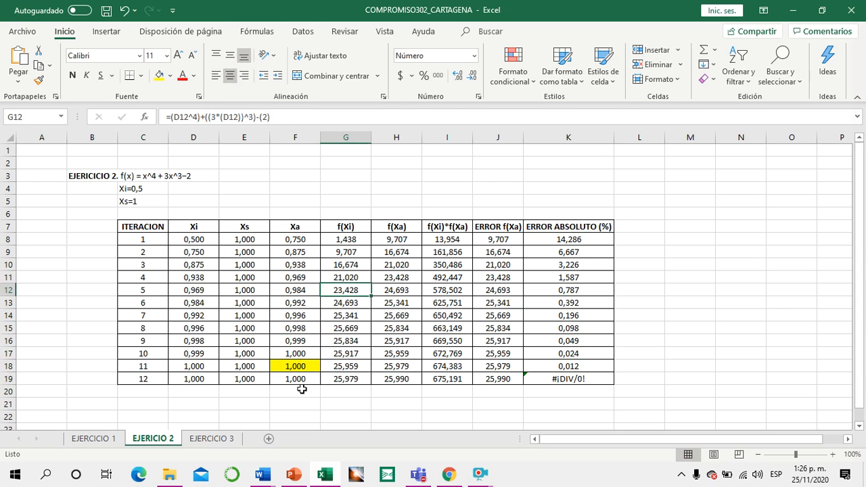
- Open the EJERCICIO 3 sheet, check the exercise's function and limits on the PowerPoint slide, and return to Excel
{"action": "left_click", "coordinate": [227, 439]}
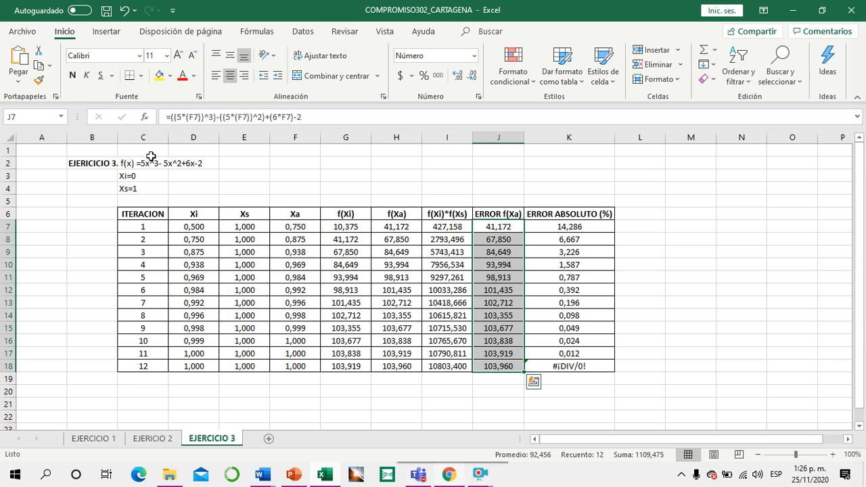
{"action": "left_click", "coordinate": [294, 474]}
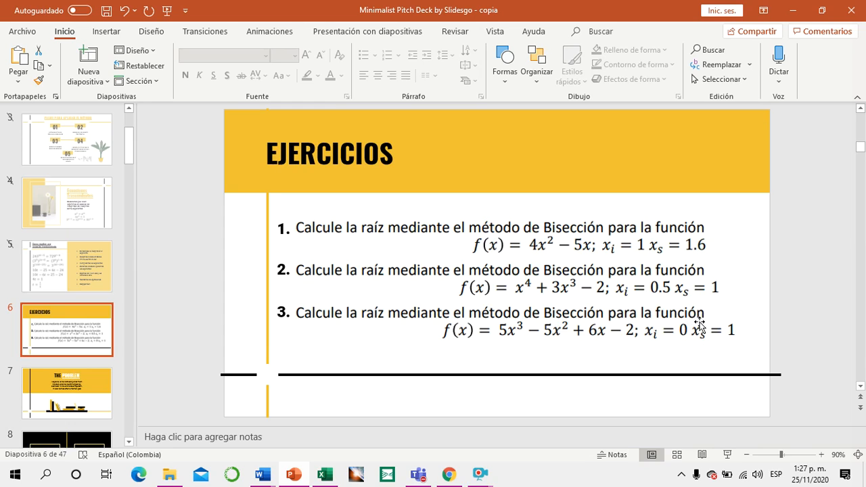
{"action": "left_click", "coordinate": [330, 474]}
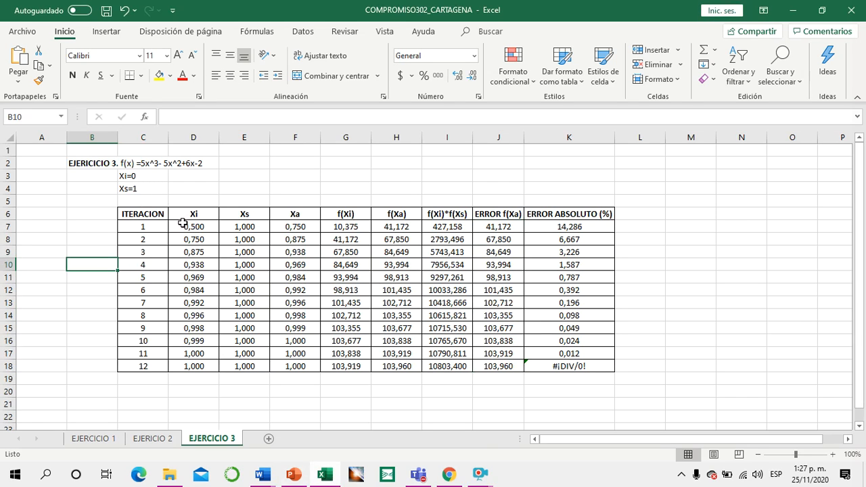
- Review exercise 3's first-iteration Xi and Xs values and the Xa formula =(D7+E7)/2
{"action": "left_click", "coordinate": [192, 227]}
{"action": "left_click", "coordinate": [242, 228]}
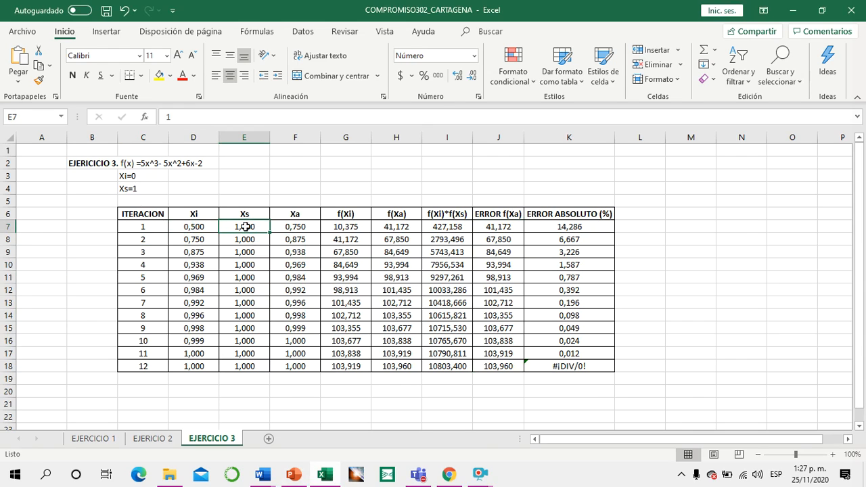
{"action": "left_click", "coordinate": [301, 227]}
{"action": "type", "text": "=(D7+E7)/2"}
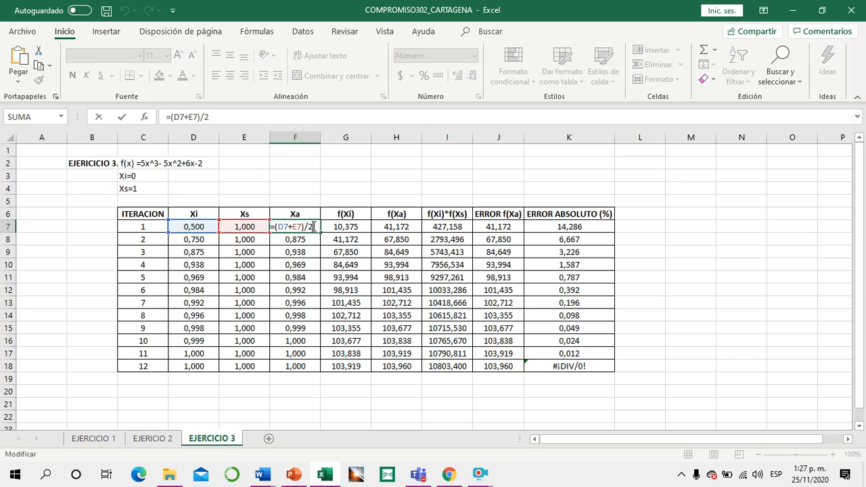
{"action": "key", "text": "ctrl+Return"}
- Review the first iteration's f(Xi) and f(Xa) formulas and the Xa cell in exercise 3
{"action": "left_click", "coordinate": [354, 226]}
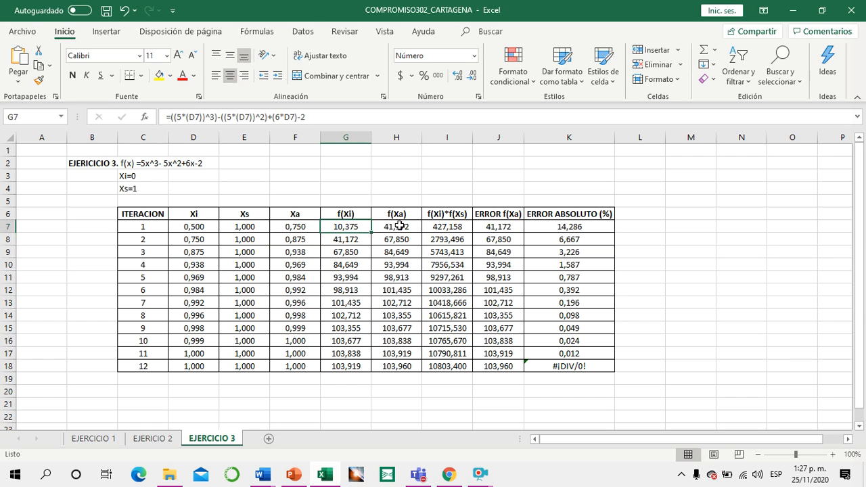
{"action": "left_click", "coordinate": [294, 229]}
{"action": "left_click", "coordinate": [388, 229]}
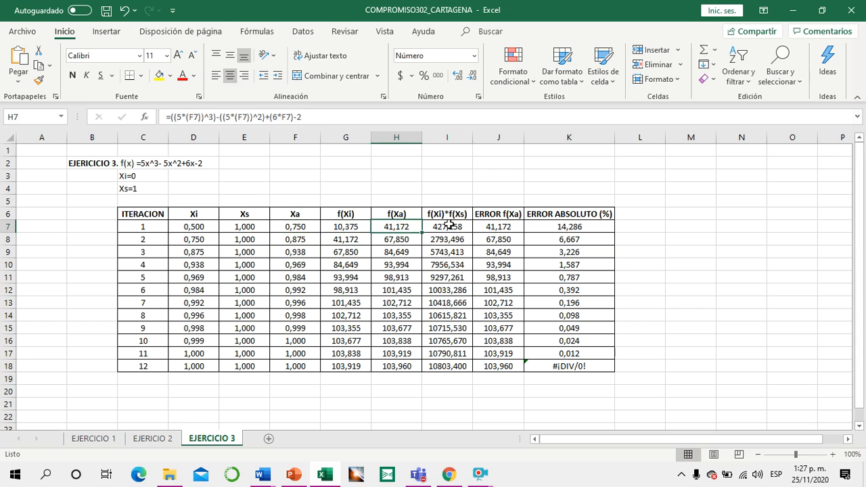
- Compare exercise 3's product formula and its column header with the f(Xi) and f(Xa) cells and headers
{"action": "left_click", "coordinate": [447, 226]}
{"action": "left_click", "coordinate": [331, 225]}
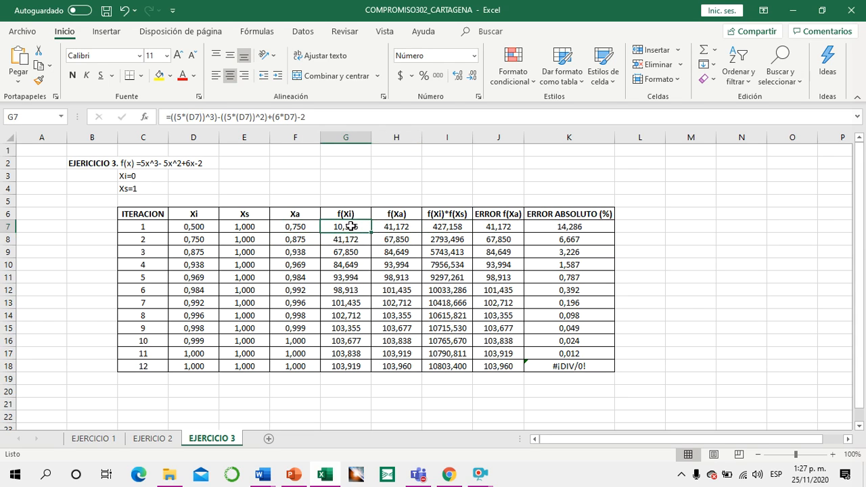
{"action": "left_click", "coordinate": [399, 227]}
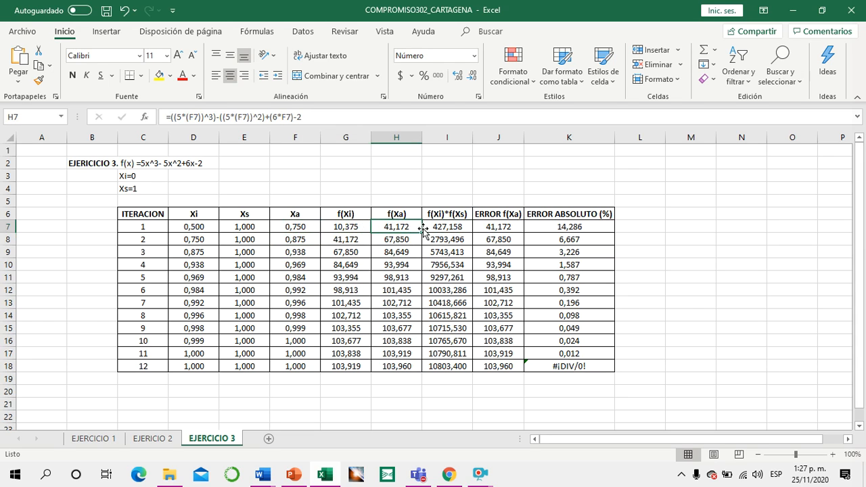
{"action": "left_click", "coordinate": [344, 214]}
{"action": "left_click", "coordinate": [379, 214]}
{"action": "left_click", "coordinate": [437, 215]}
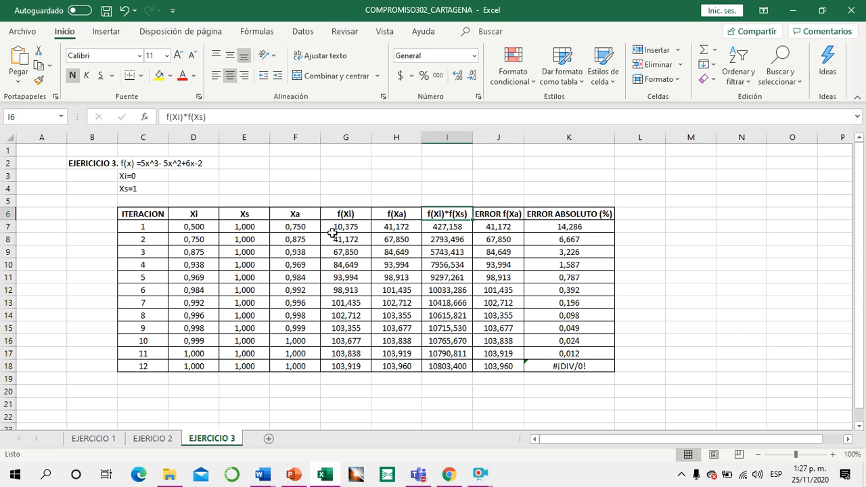
{"action": "left_click", "coordinate": [332, 231]}
{"action": "left_click", "coordinate": [368, 227]}
{"action": "left_click", "coordinate": [423, 227]}
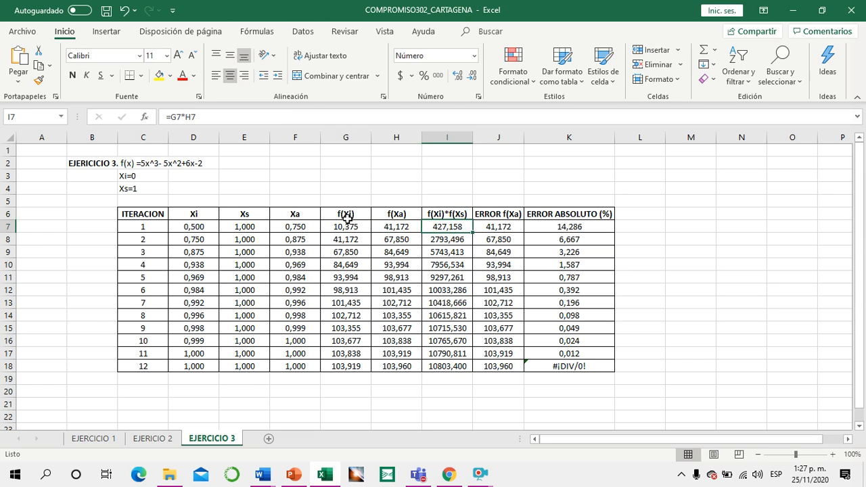
- Compare the first iteration's f(Xi) formula with exercise 3's function 5x^3-5x^2+6x-2
{"action": "left_click", "coordinate": [346, 227]}
{"action": "double_click", "coordinate": [359, 227]}
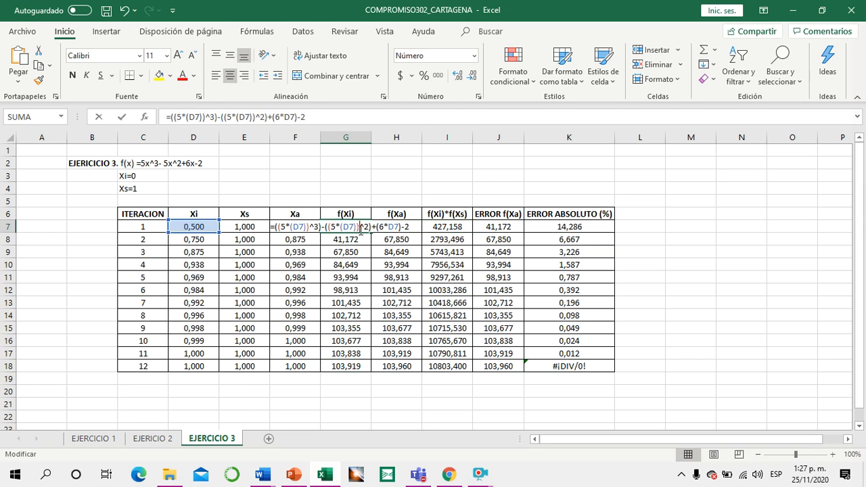
{"action": "left_click_drag", "start_coordinate": [121, 166], "coordinate": [204, 166]}
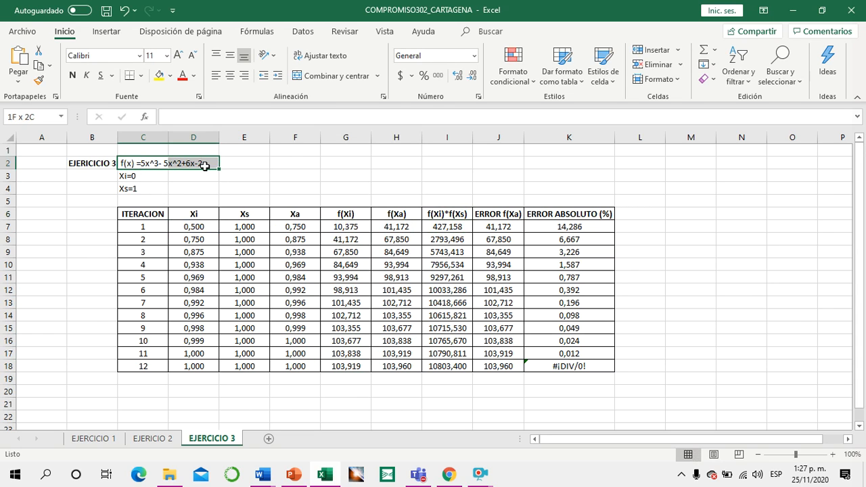
- Highlight exercise 3's function f(x)=5x^3-5x^2+6x-2 with a yellow fill
{"action": "left_click", "coordinate": [160, 78]}
{"action": "left_click", "coordinate": [271, 177]}
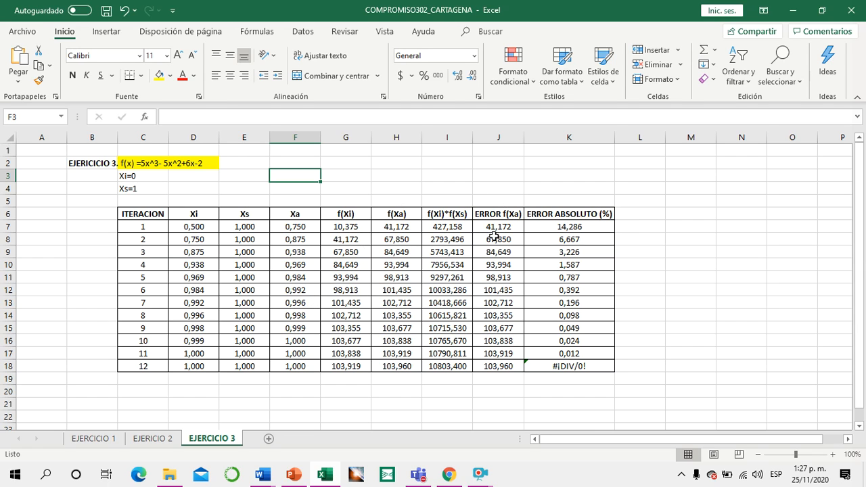
- Review the second iteration's Xi formula =SI(I7<0;D7;F7) and Xs formula =SI(I7>0;E7;F7) in exercise 3
{"action": "double_click", "coordinate": [186, 240]}
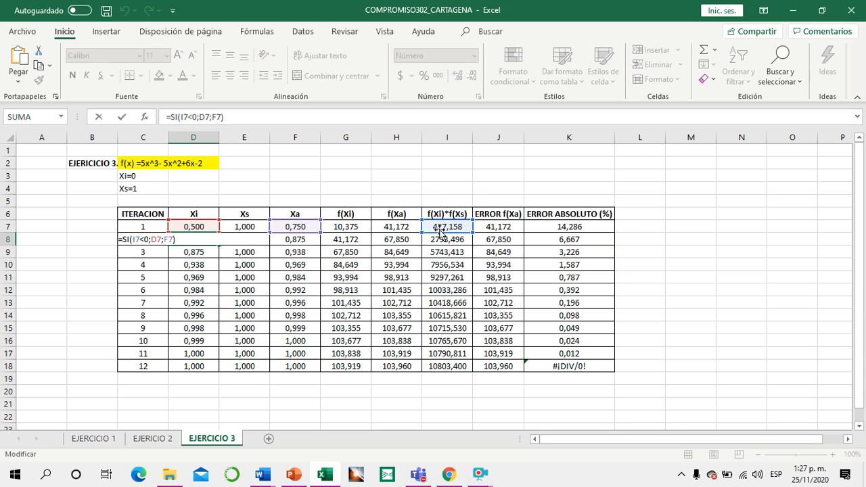
{"action": "left_click", "coordinate": [161, 238]}
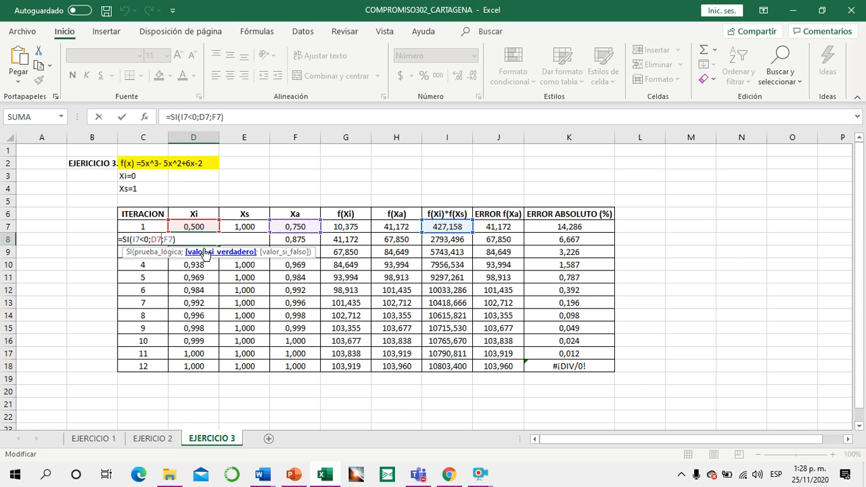
{"action": "key", "text": "Return"}
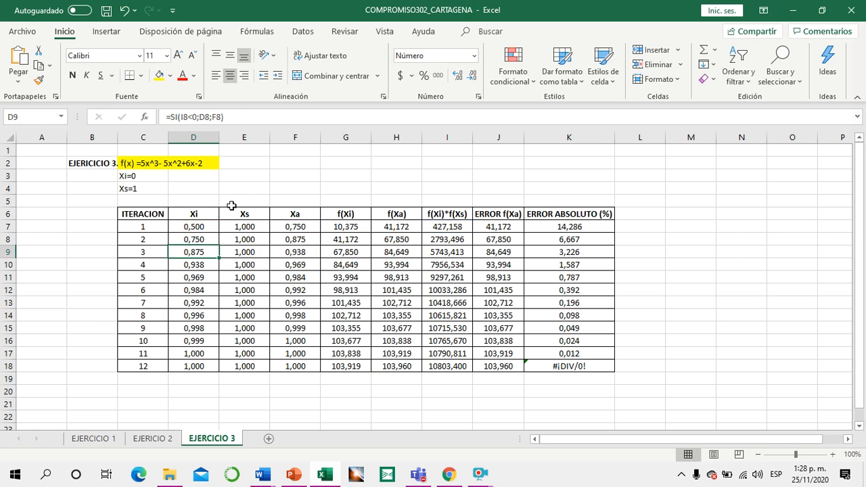
{"action": "double_click", "coordinate": [233, 241]}
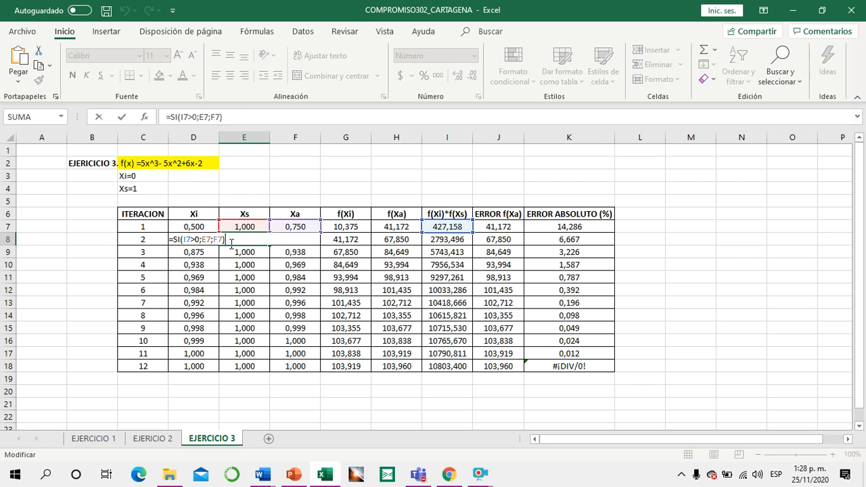
{"action": "double_click", "coordinate": [207, 241]}
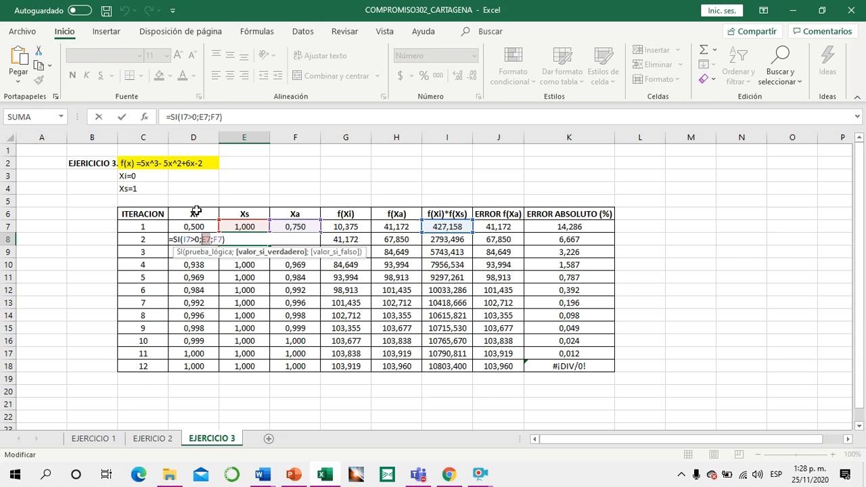
{"action": "left_click", "coordinate": [229, 238]}
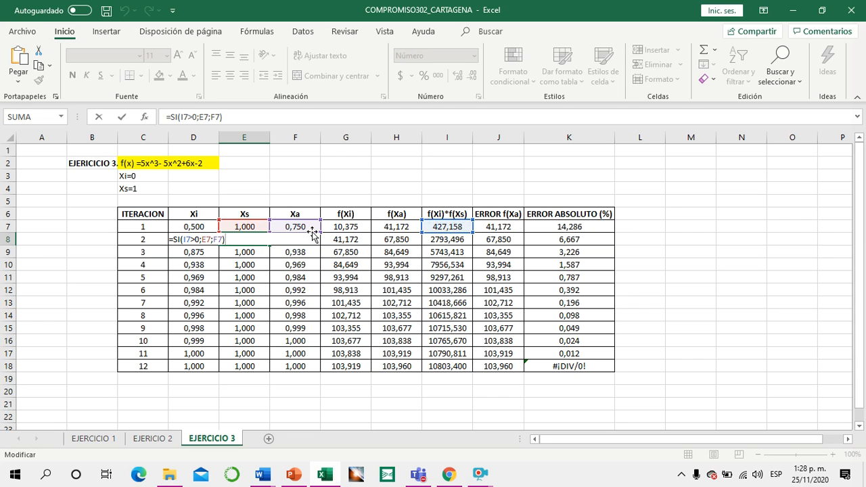
{"action": "key", "text": "Return"}
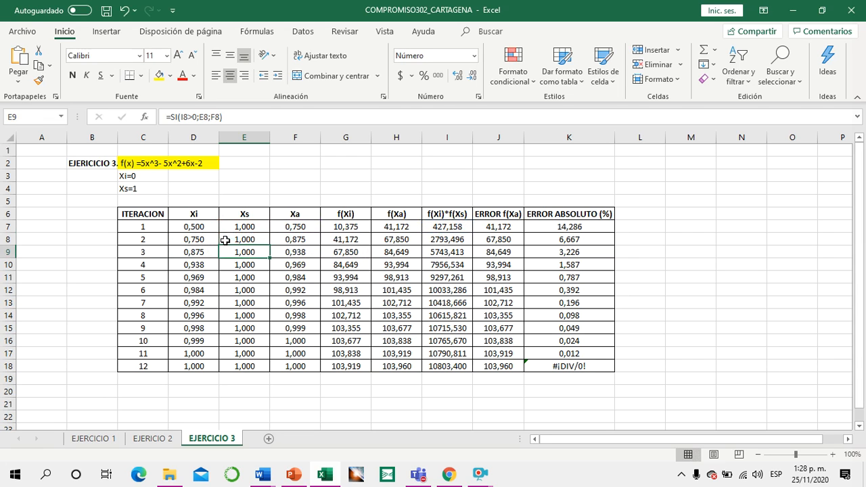
- Correct the product column's header in exercise 3 to f(Xi)*f(Xa)
{"action": "left_click", "coordinate": [464, 212]}
{"action": "key", "text": "BackSpace"}
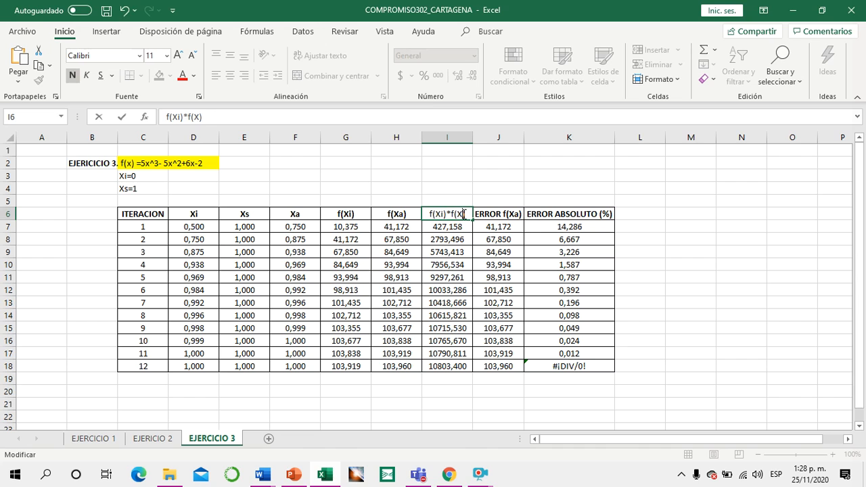
{"action": "type", "text": "a"}
{"action": "left_click", "coordinate": [402, 226]}
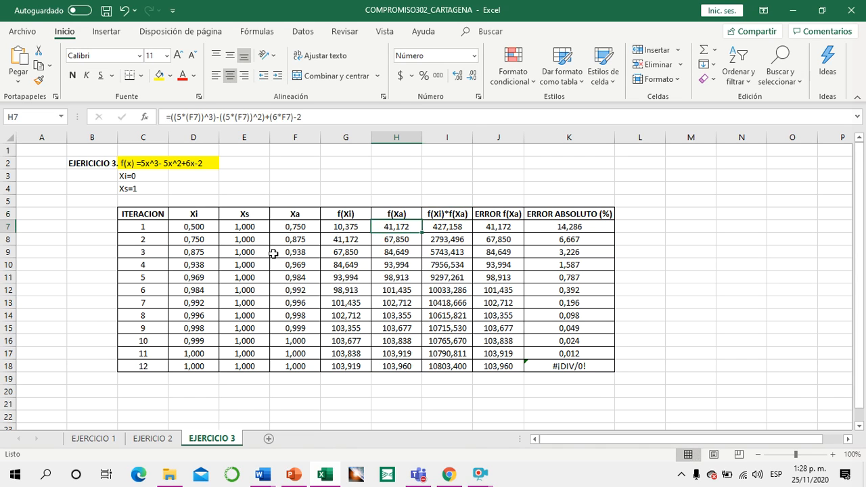
- Fill the second iteration's formulas, from Xi through ERROR f(Xa), down to iteration 12
{"action": "left_click", "coordinate": [290, 228]}
{"action": "left_click", "coordinate": [201, 239]}
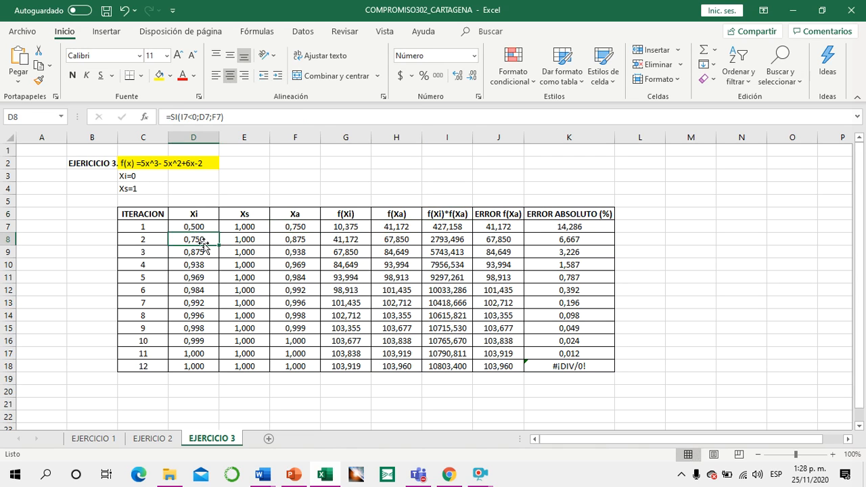
{"action": "left_click_drag", "start_coordinate": [203, 242], "coordinate": [507, 369]}
{"action": "left_click", "coordinate": [392, 278]}
- Review the first iteration's absolute error formula =+ABS((F8-F7)/F8)*100 and its references to the Xa cells
{"action": "left_click", "coordinate": [552, 217]}
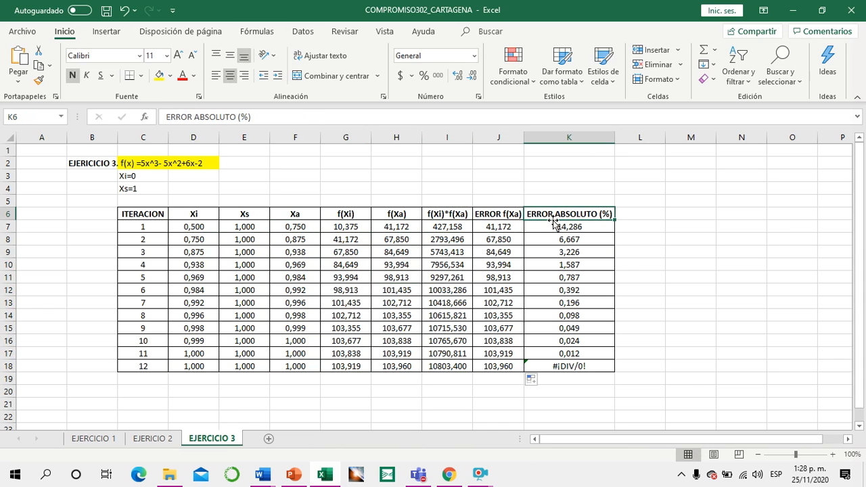
{"action": "left_click", "coordinate": [554, 227]}
{"action": "double_click", "coordinate": [554, 227]}
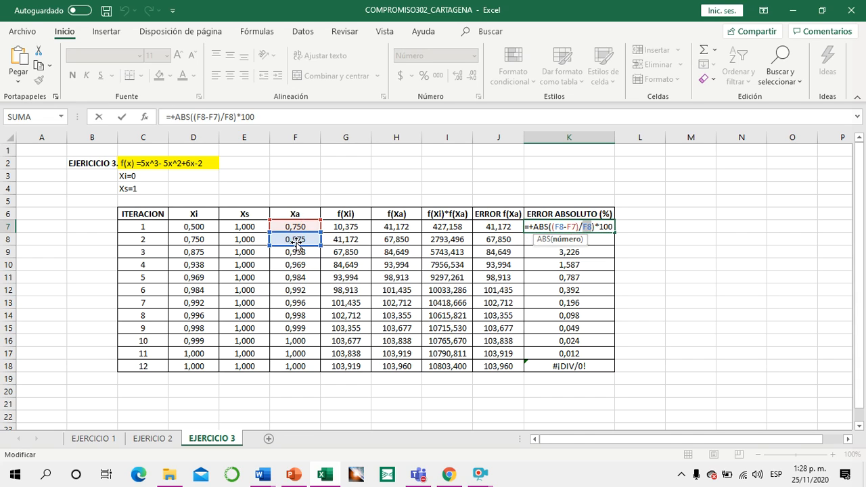
{"action": "left_click", "coordinate": [605, 226]}
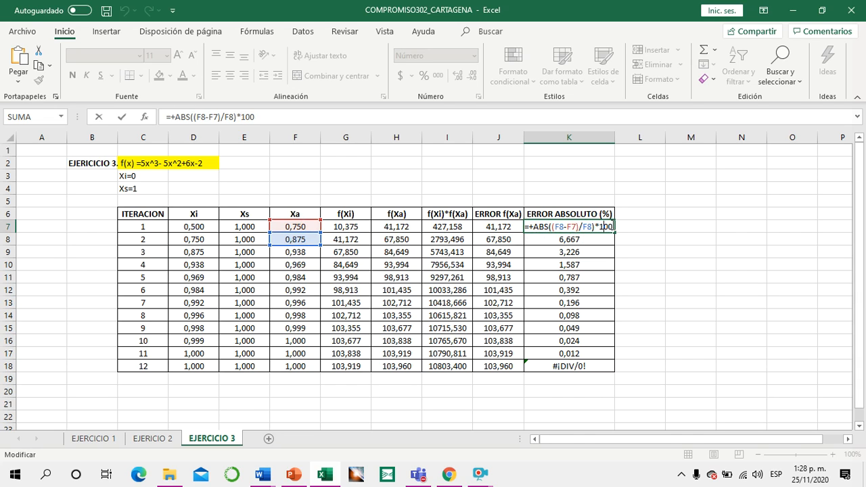
{"action": "key", "text": "Return"}
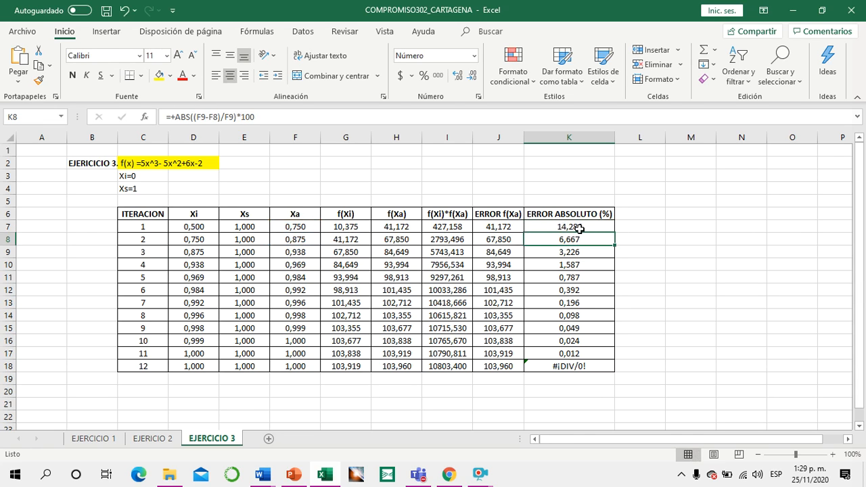
- Fill the first iteration's absolute error formula down to iteration 12
{"action": "left_click", "coordinate": [580, 229]}
{"action": "left_click_drag", "start_coordinate": [617, 236], "coordinate": [615, 369]}
{"action": "left_click", "coordinate": [640, 302]}
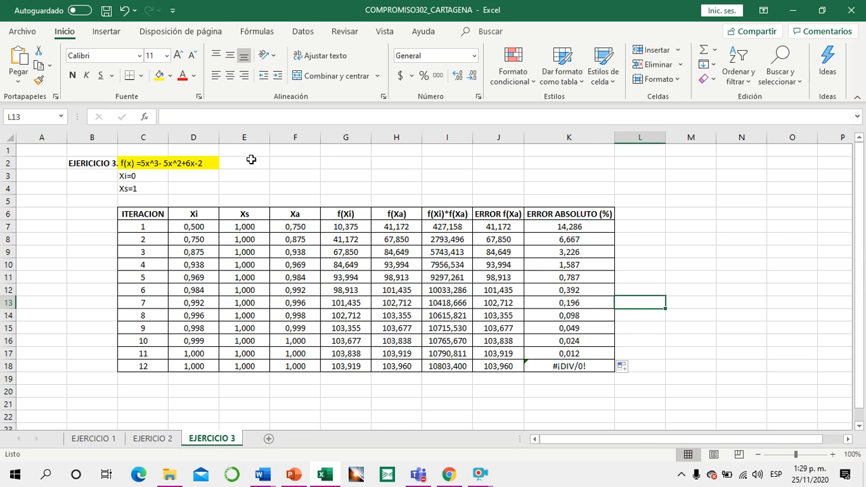
- Recheck the first iteration's Xi cell and the f(Xi) formula that refers to it
{"action": "left_click", "coordinate": [215, 230]}
{"action": "double_click", "coordinate": [351, 226]}
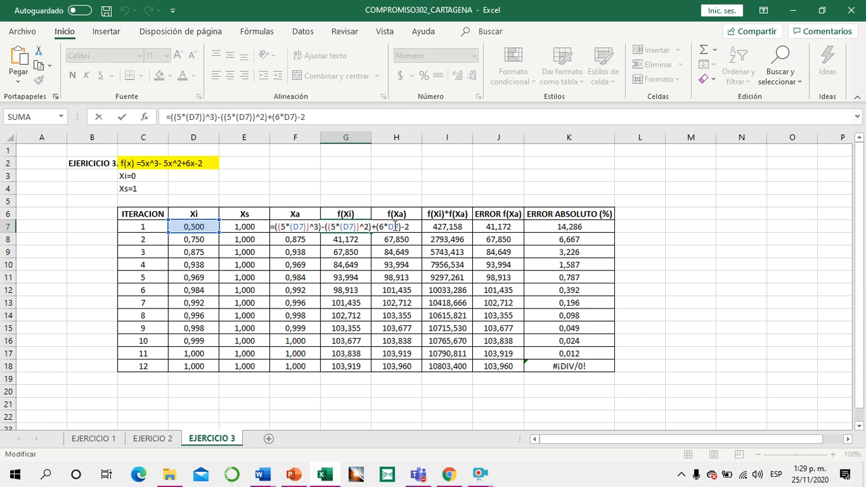
{"action": "key", "text": "Return"}
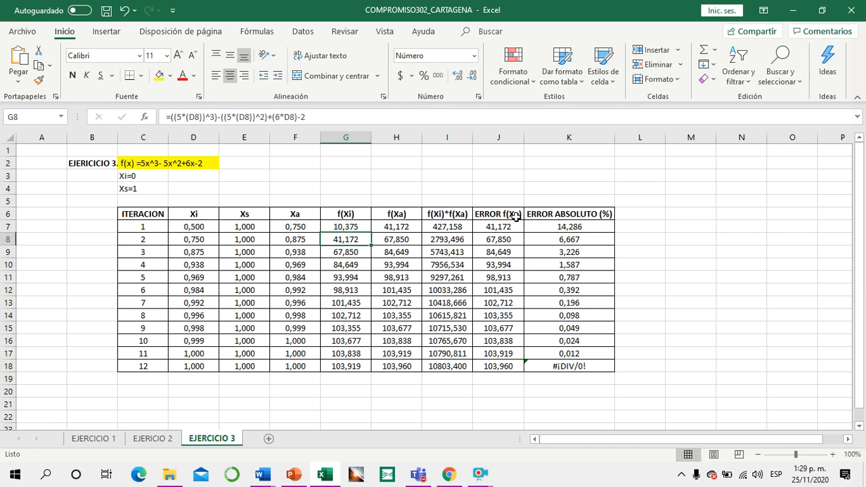
- Highlight the Xa value of iteration 11 with a yellow fill as exercise 3's root
{"action": "left_click", "coordinate": [159, 75]}
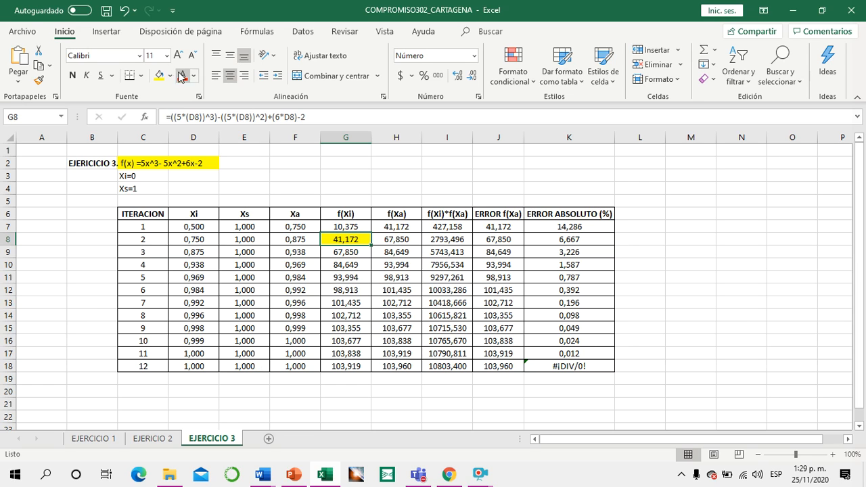
{"action": "left_click", "coordinate": [301, 350]}
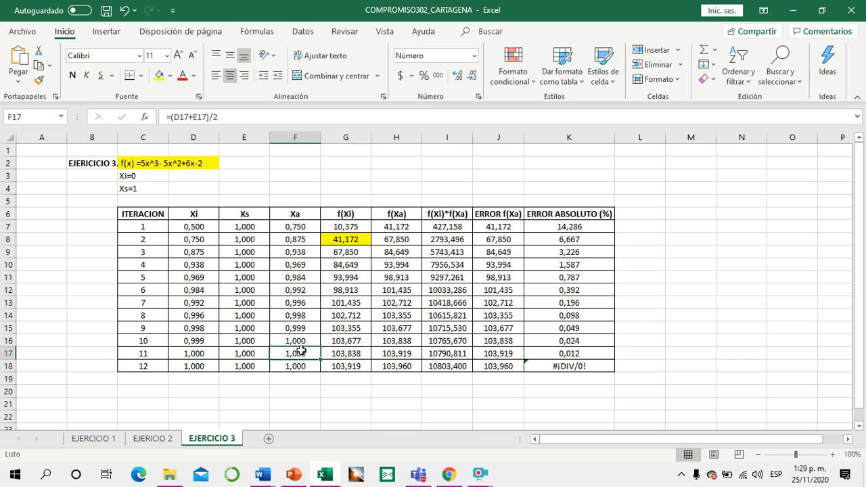
{"action": "left_click", "coordinate": [160, 75]}
{"action": "left_click", "coordinate": [695, 261]}
- Remove the yellow fill from the second iteration's f(Xi) cell
{"action": "left_click", "coordinate": [345, 242]}
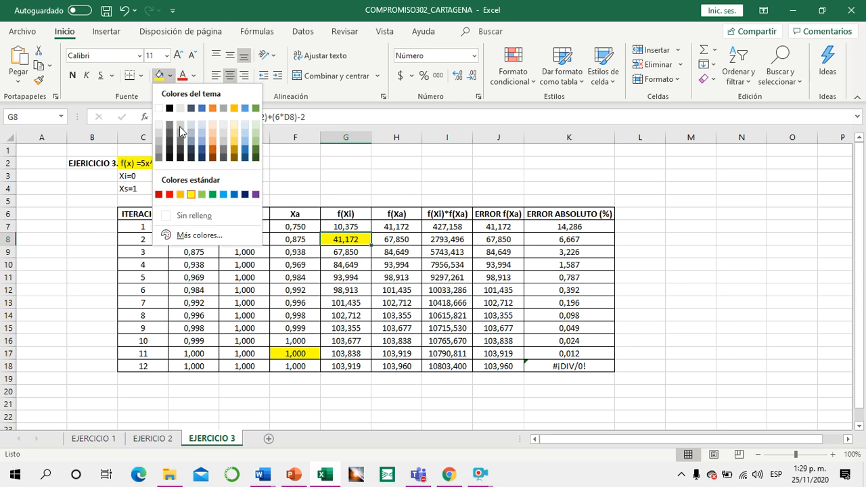
{"action": "left_click", "coordinate": [190, 215]}
{"action": "left_click", "coordinate": [653, 240]}
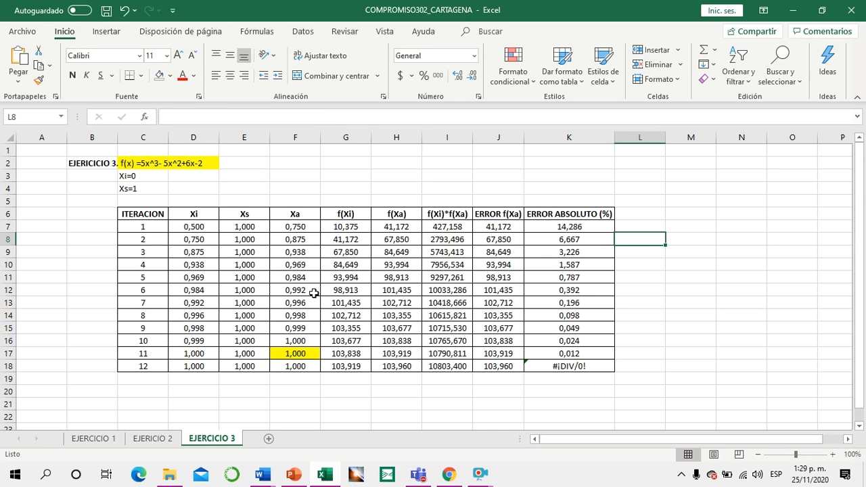